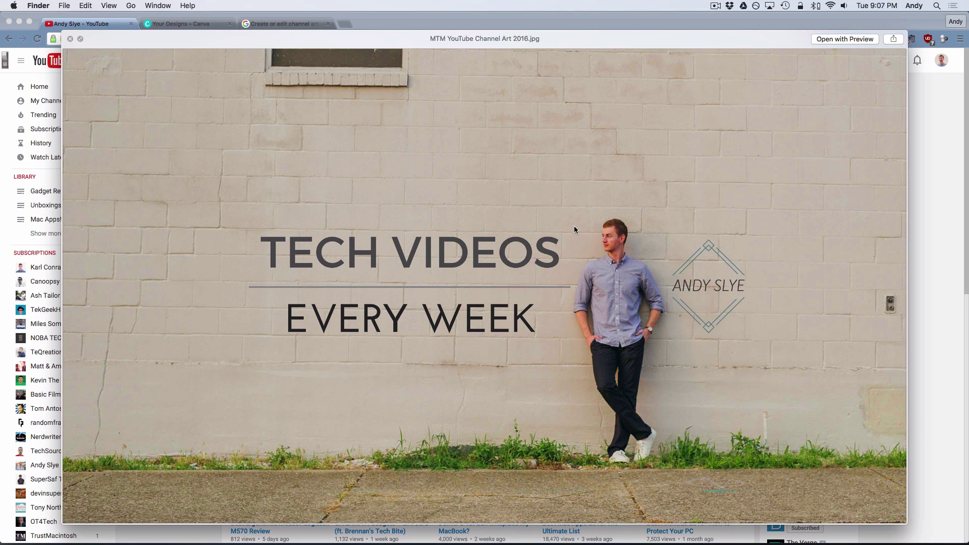
{"action": "left_click", "coordinate": [936, 168]}
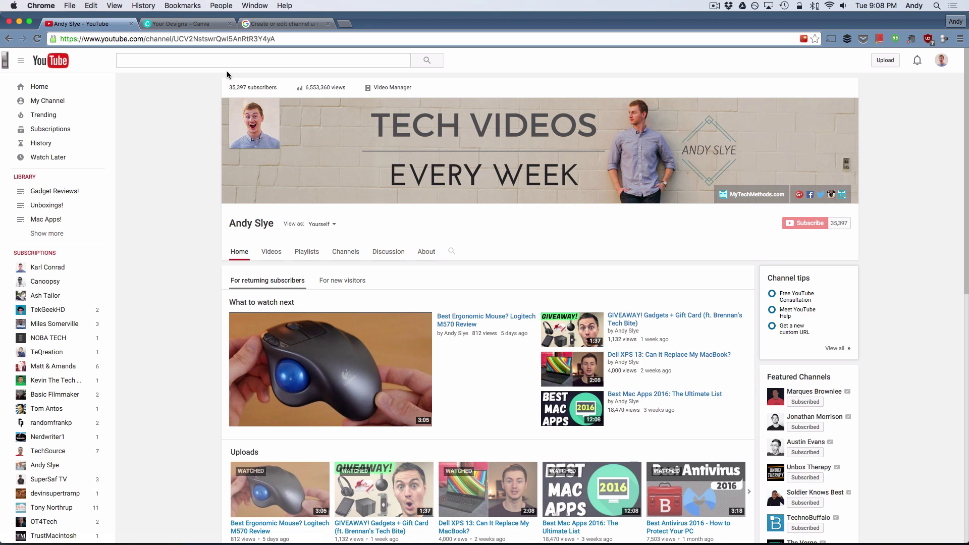
Step: In the channel art help article, scroll to the 2560 x 1440 px size and safe-area guidelines, then return to Canva
{"action": "left_click", "coordinate": [282, 25]}
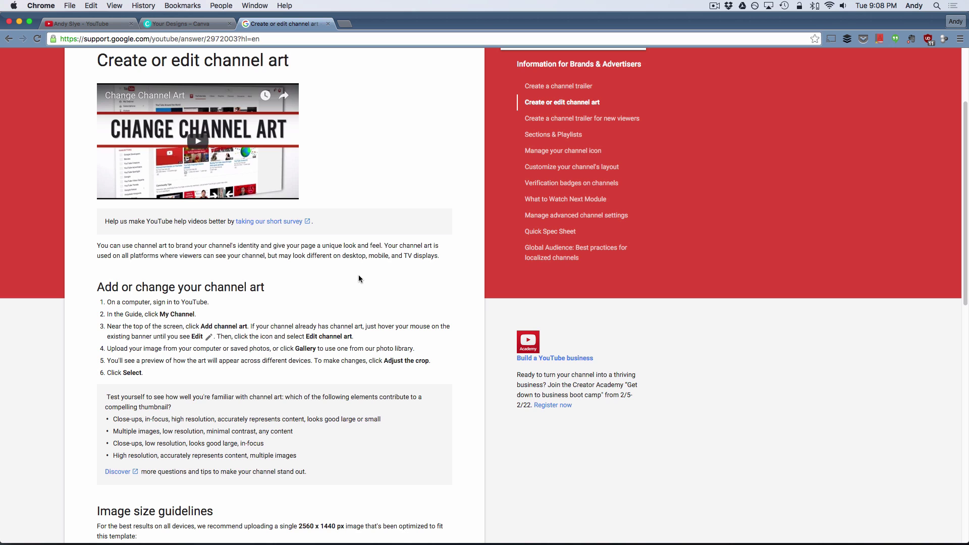
{"action": "scroll", "coordinate": [359, 278], "scroll_direction": "down", "scroll_amount": 4}
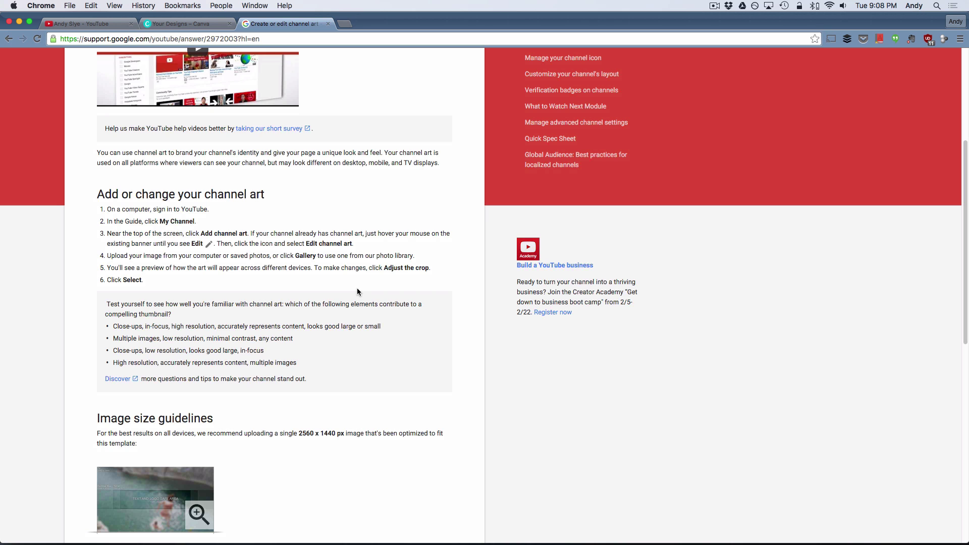
{"action": "scroll", "coordinate": [357, 291], "scroll_direction": "down", "scroll_amount": 4}
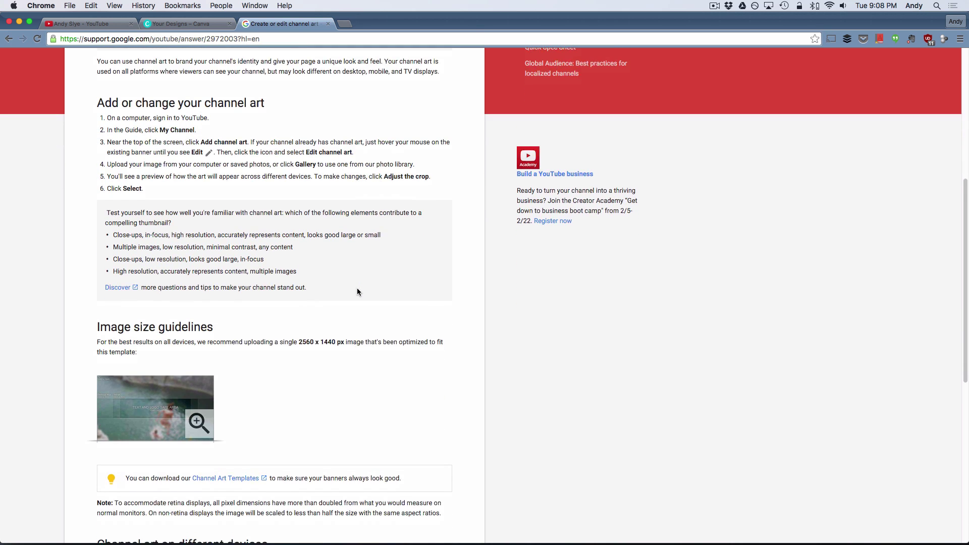
{"action": "scroll", "coordinate": [358, 292], "scroll_direction": "down", "scroll_amount": 2}
{"action": "scroll", "coordinate": [358, 291], "scroll_direction": "down", "scroll_amount": 2}
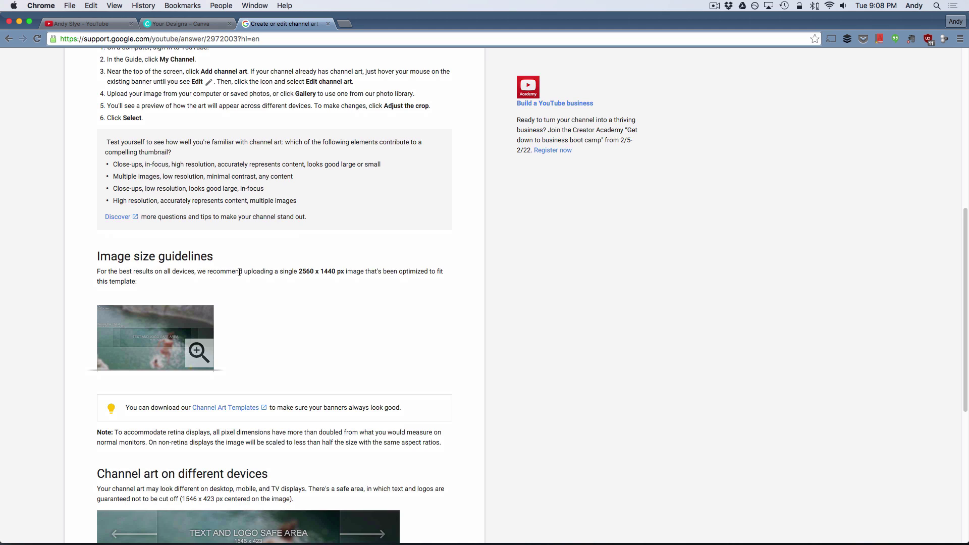
{"action": "scroll", "coordinate": [240, 272], "scroll_direction": "down", "scroll_amount": 1}
{"action": "scroll", "coordinate": [263, 265], "scroll_direction": "down", "scroll_amount": 1}
{"action": "scroll", "coordinate": [306, 244], "scroll_direction": "down", "scroll_amount": 3}
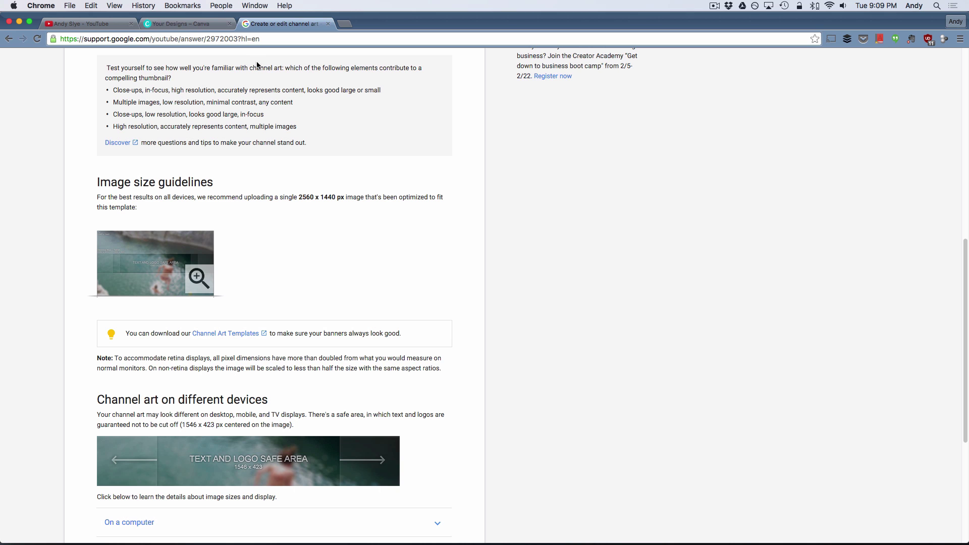
{"action": "left_click", "coordinate": [203, 26]}
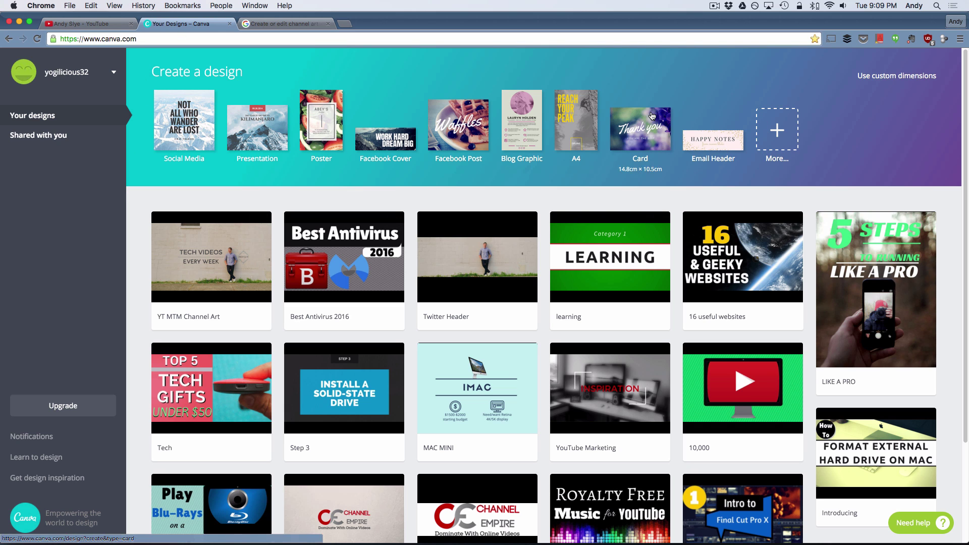
Step: Expand all design types and scroll down to YouTube Channel Art (2560 × 1440 px)
{"action": "left_click", "coordinate": [771, 139]}
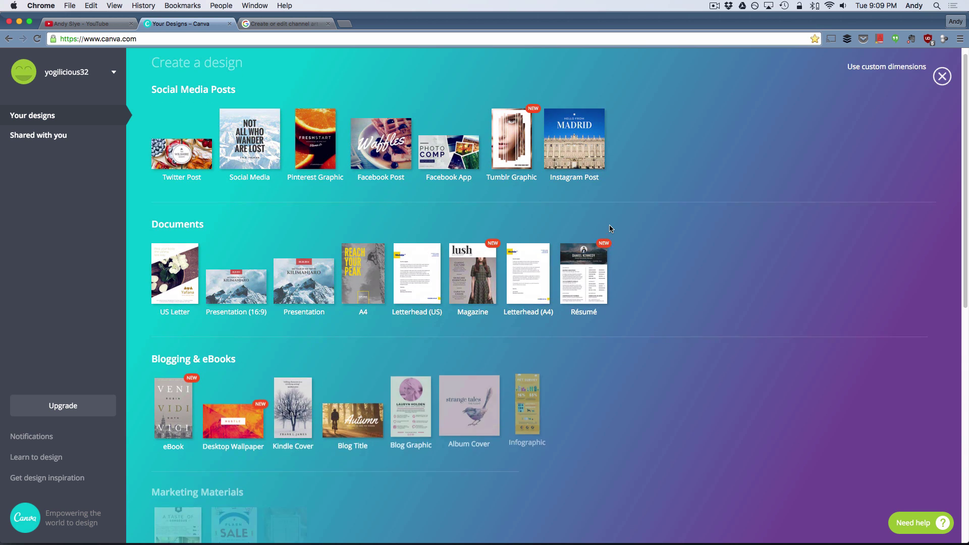
{"action": "scroll", "coordinate": [611, 230], "scroll_direction": "down", "scroll_amount": 5}
{"action": "scroll", "coordinate": [611, 230], "scroll_direction": "down", "scroll_amount": 8}
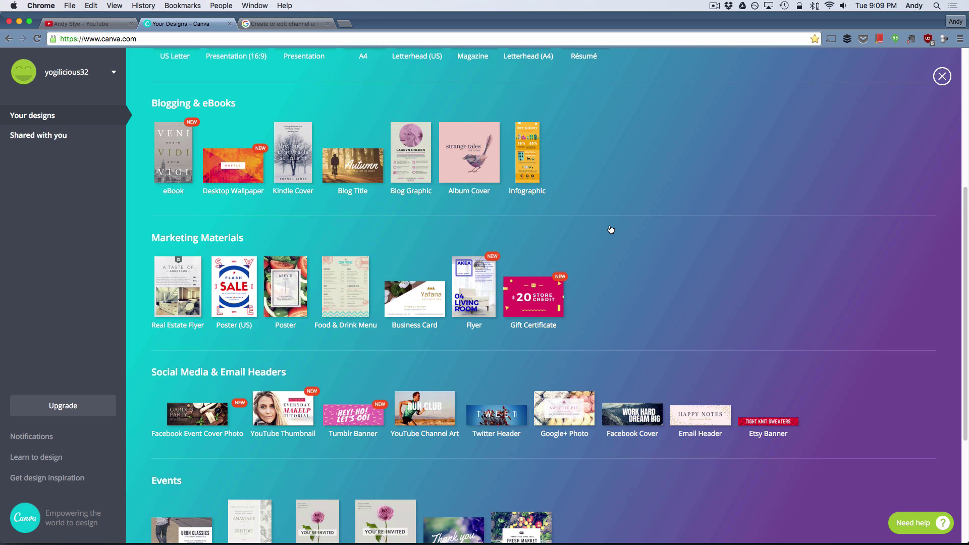
{"action": "scroll", "coordinate": [610, 229], "scroll_direction": "down", "scroll_amount": 2}
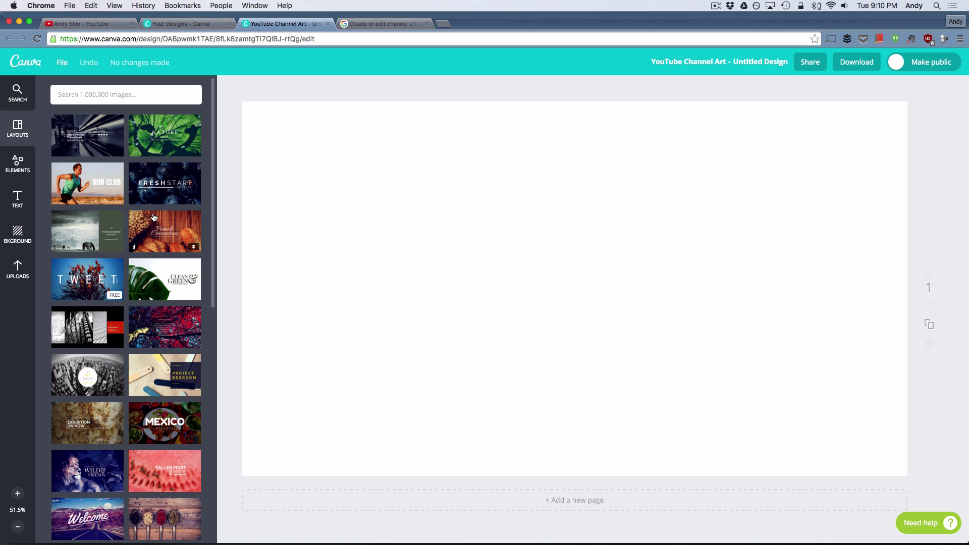
Step: Apply the Welcome road-photo layout, then select its Welcome text and road photo
{"action": "scroll", "coordinate": [154, 218], "scroll_direction": "down", "scroll_amount": 8}
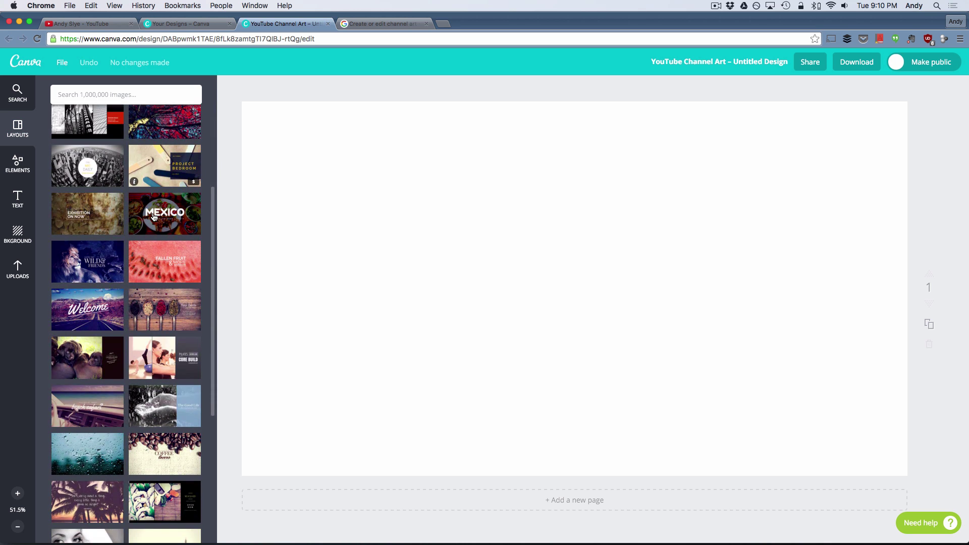
{"action": "scroll", "coordinate": [153, 218], "scroll_direction": "down", "scroll_amount": 2}
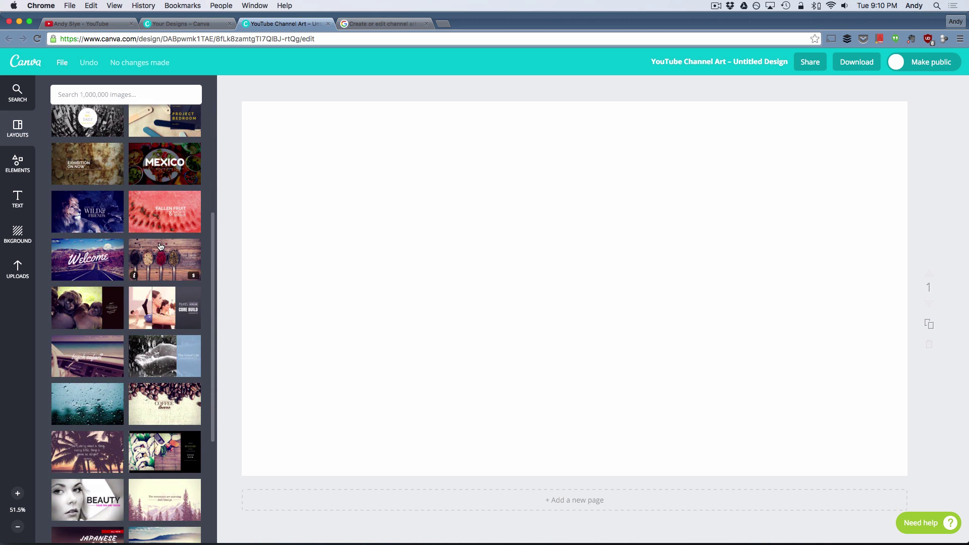
{"action": "left_click", "coordinate": [91, 261]}
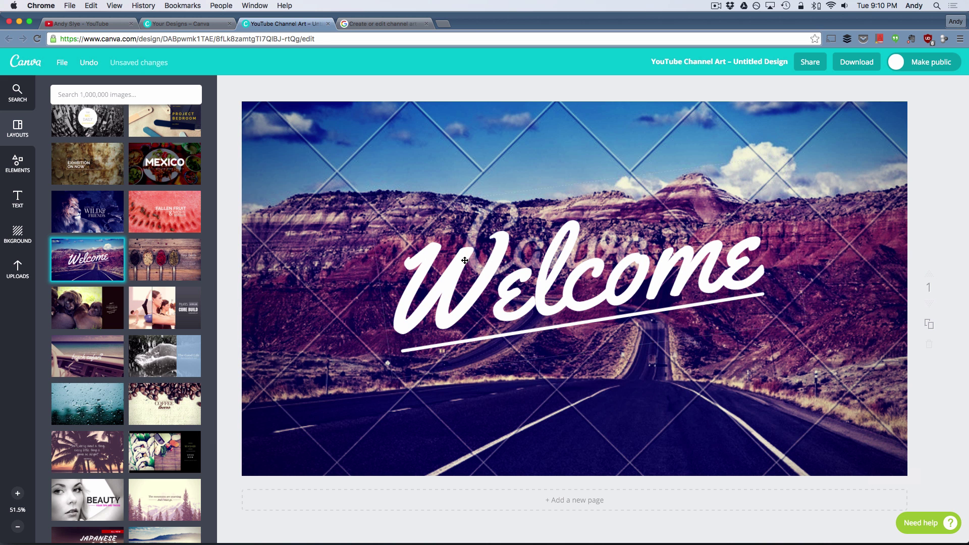
{"action": "left_click", "coordinate": [576, 285]}
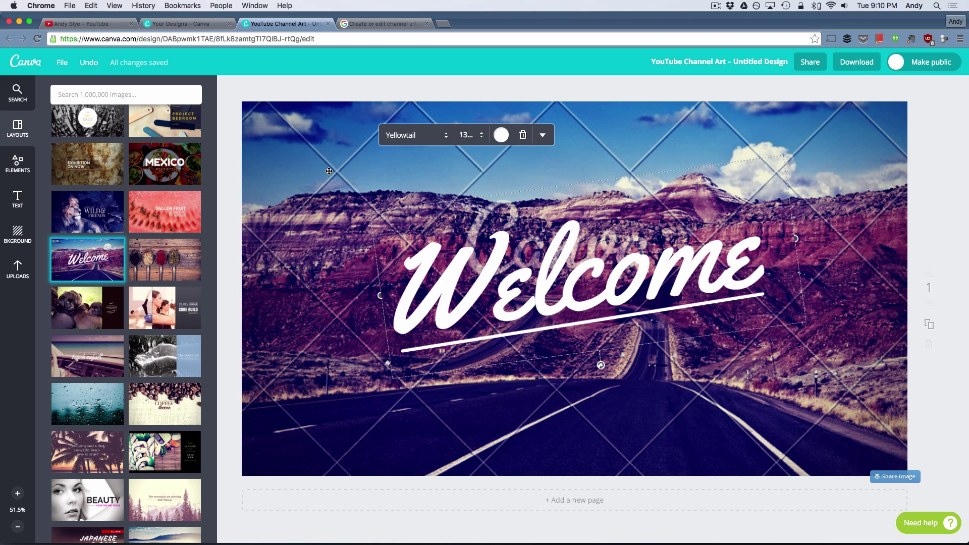
{"action": "left_click", "coordinate": [293, 191]}
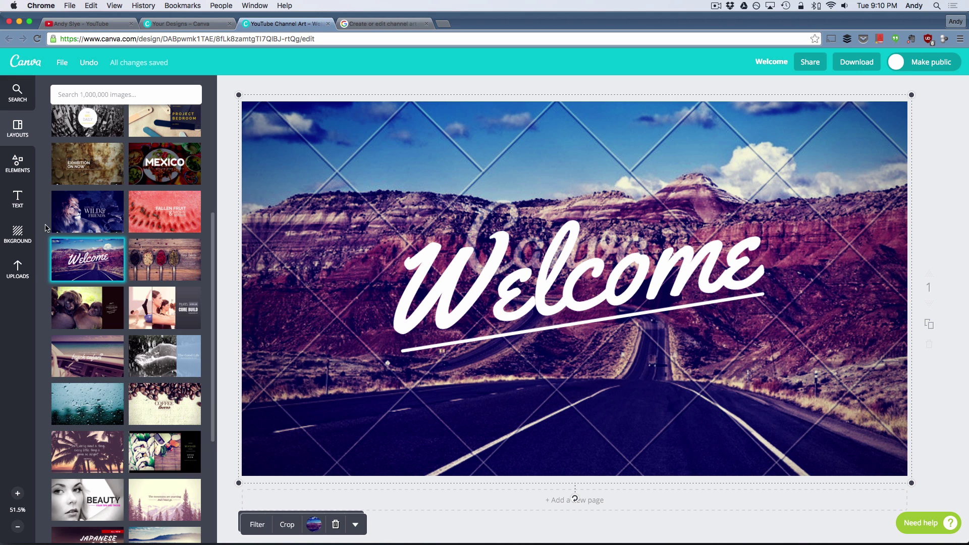
Step: Bring up the background choices and delete the road photo, then undo that deletion
{"action": "left_click", "coordinate": [19, 234]}
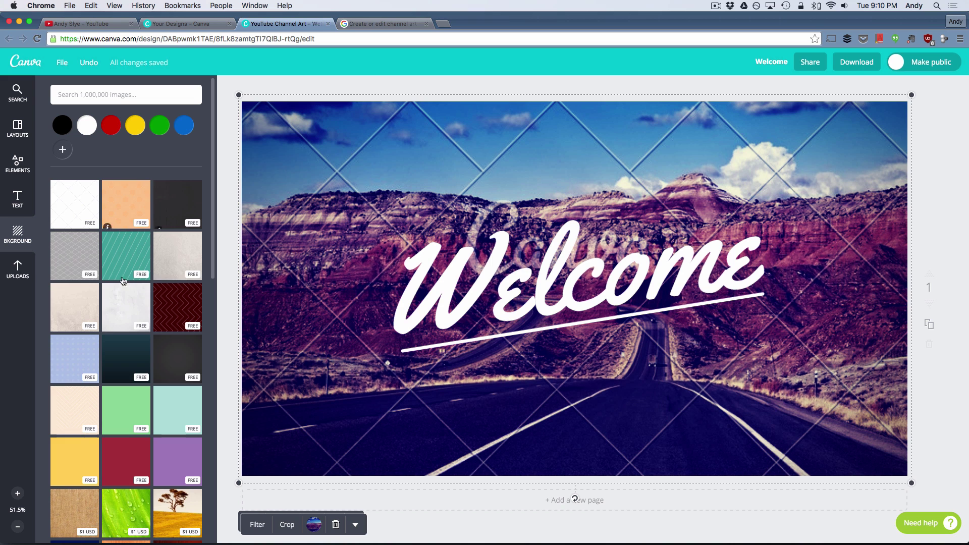
{"action": "scroll", "coordinate": [135, 292], "scroll_direction": "down", "scroll_amount": 1}
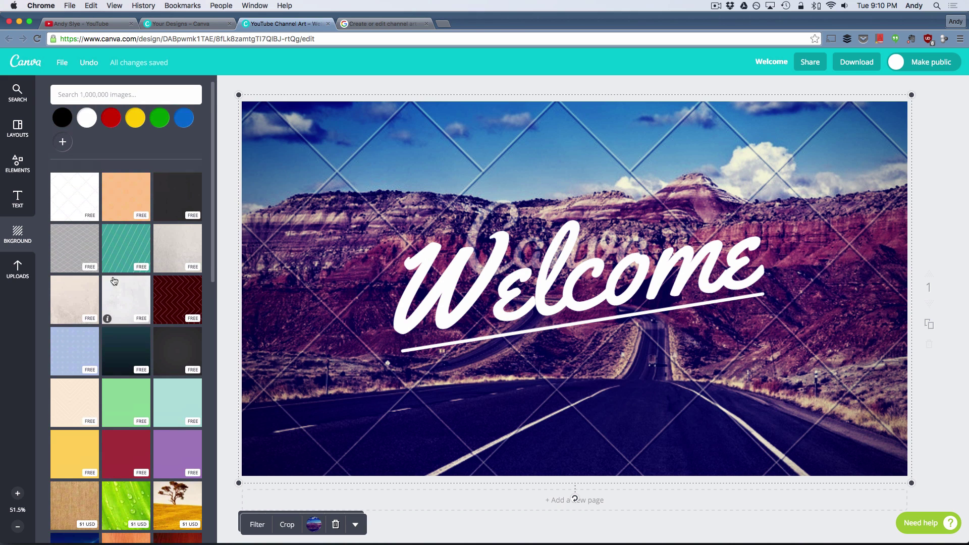
{"action": "scroll", "coordinate": [152, 303], "scroll_direction": "down", "scroll_amount": 5}
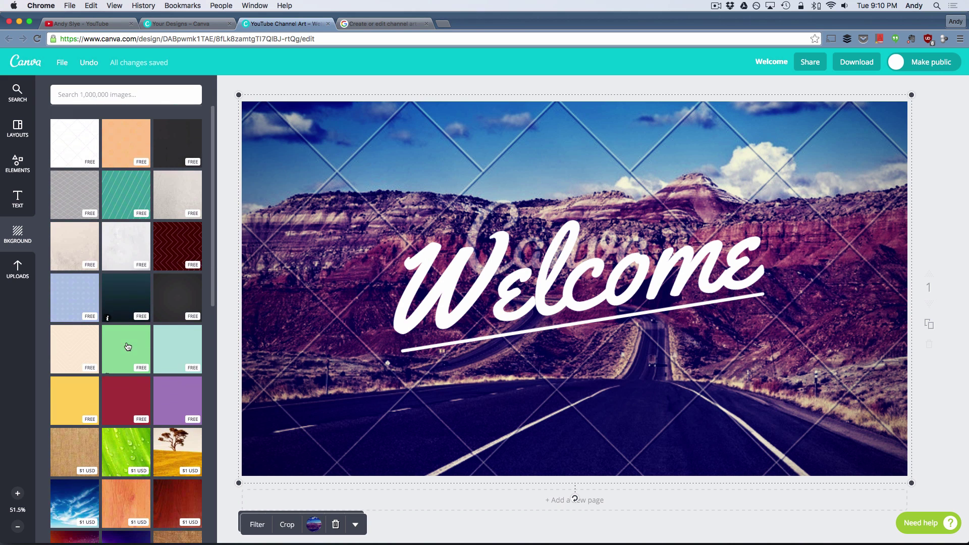
{"action": "left_click", "coordinate": [294, 201]}
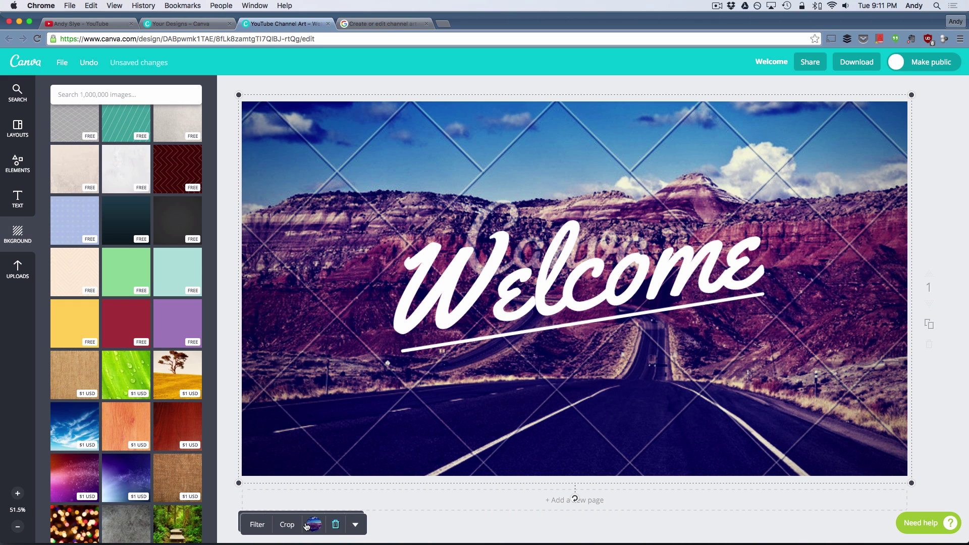
{"action": "left_click", "coordinate": [337, 525]}
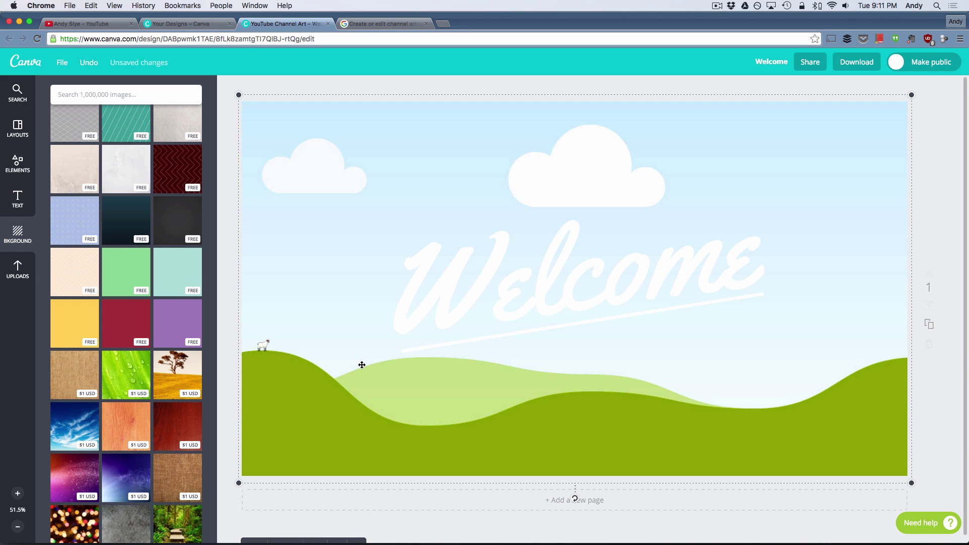
{"action": "key", "text": "super+z"}
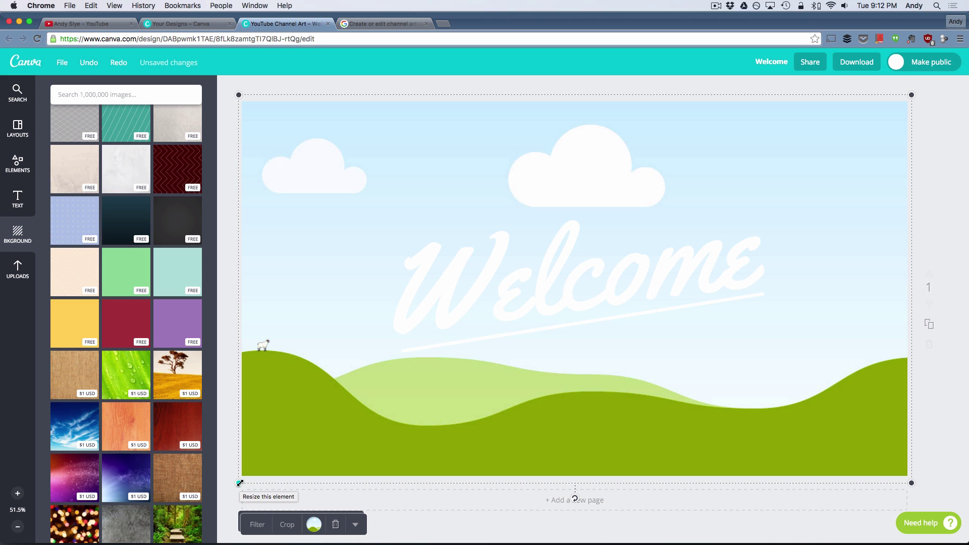
Step: Delete the sky-and-hills landscape image and apply the green diagonal-striped background
{"action": "left_click_drag", "start_coordinate": [239, 483], "coordinate": [306, 431]}
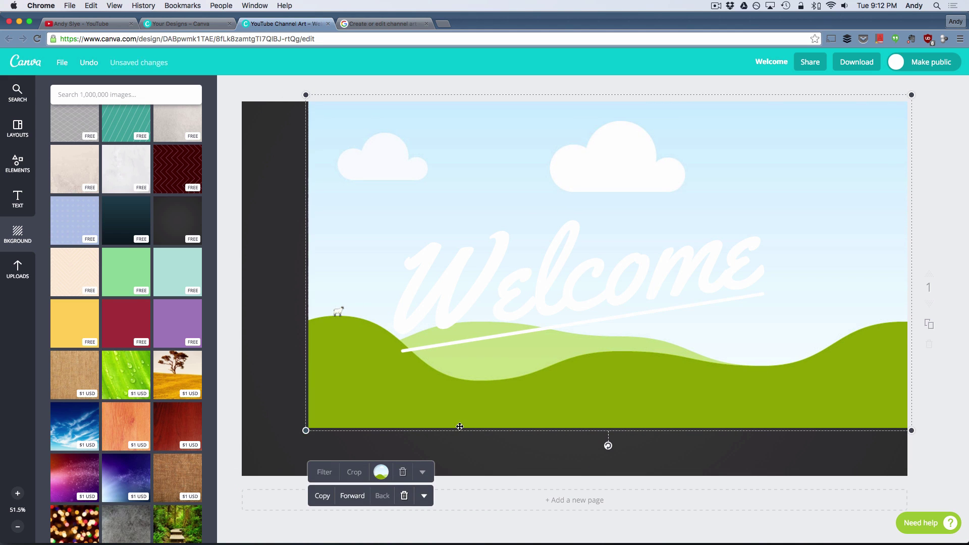
{"action": "left_click", "coordinate": [405, 496]}
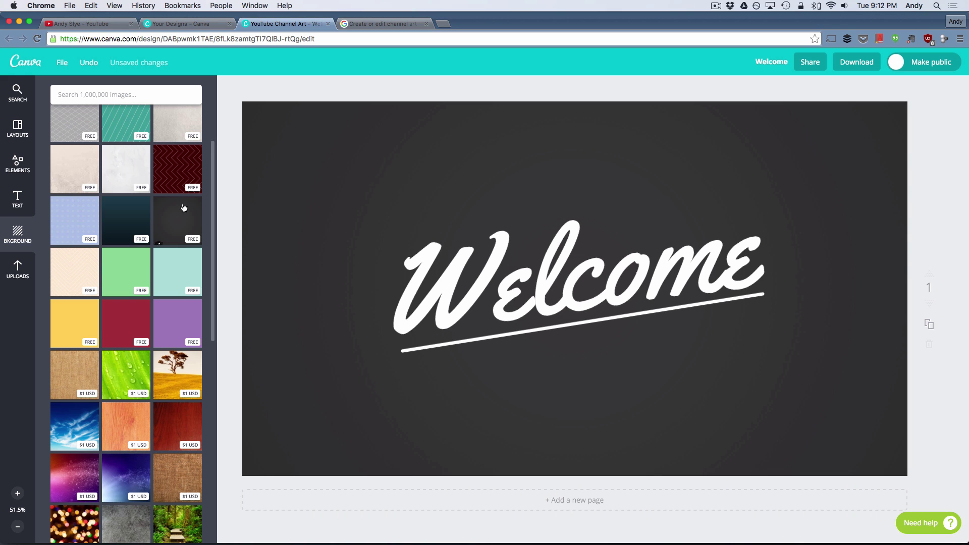
{"action": "left_click", "coordinate": [108, 221]}
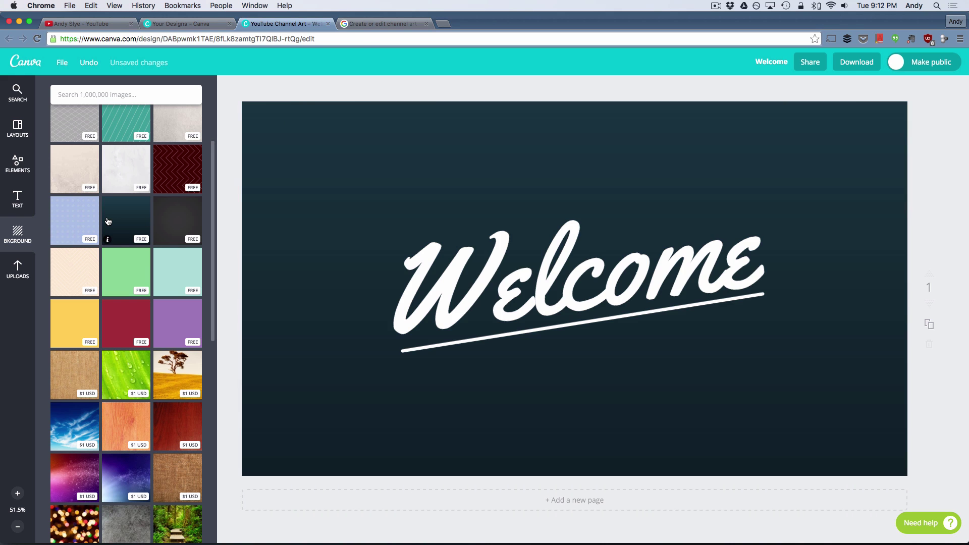
{"action": "scroll", "coordinate": [108, 221], "scroll_direction": "up", "scroll_amount": 2}
{"action": "left_click", "coordinate": [131, 166]}
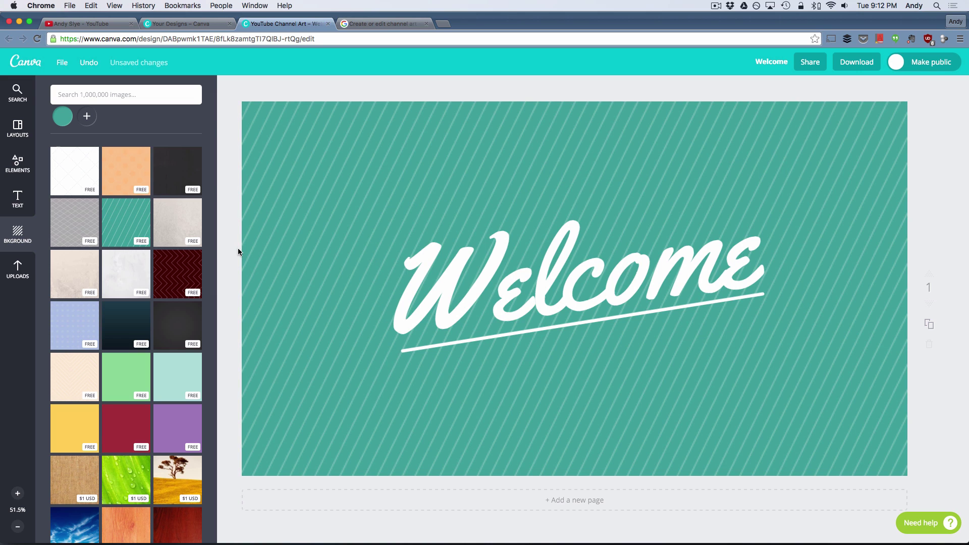
Step: Browse the element and text style panels, then show the library of uploaded images
{"action": "left_click", "coordinate": [18, 167]}
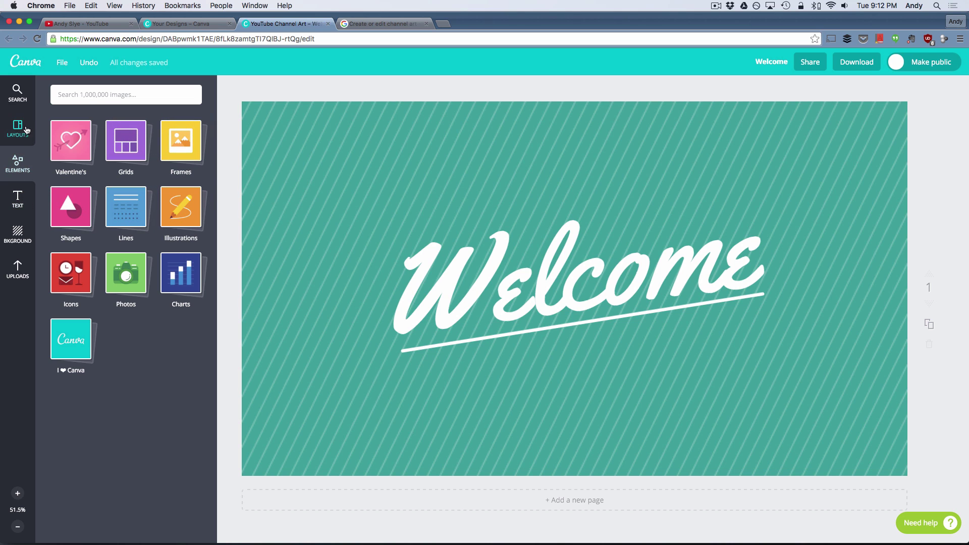
{"action": "left_click", "coordinate": [18, 199]}
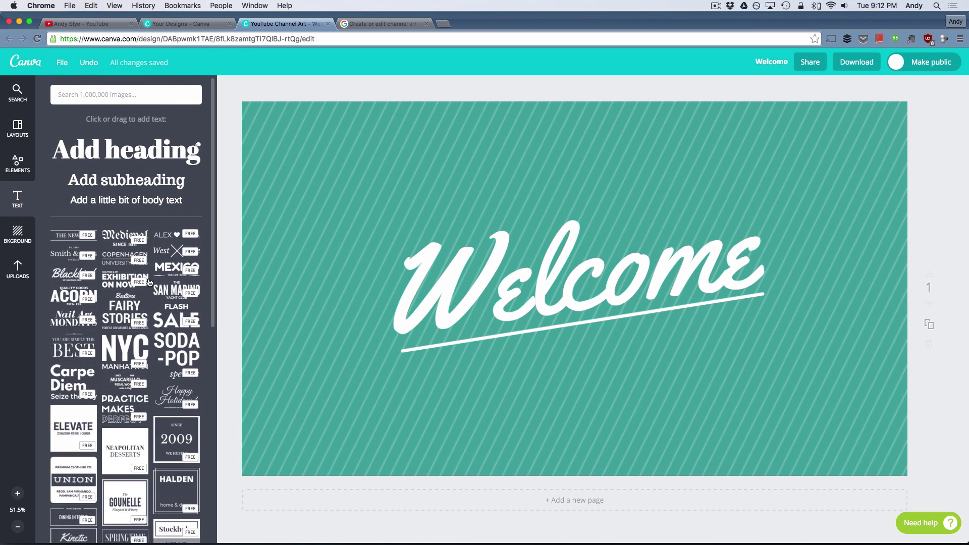
{"action": "scroll", "coordinate": [158, 292], "scroll_direction": "down", "scroll_amount": 5}
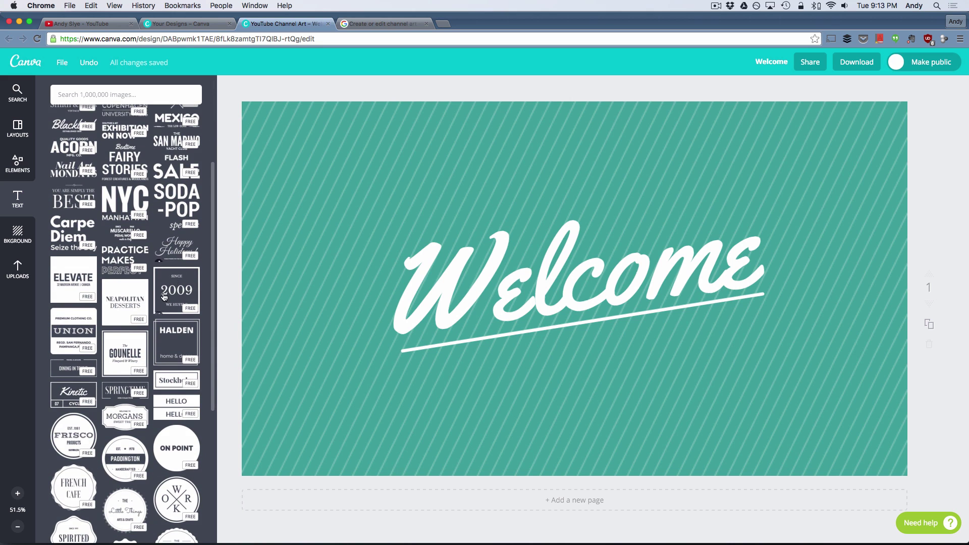
{"action": "scroll", "coordinate": [158, 292], "scroll_direction": "down", "scroll_amount": 8}
{"action": "scroll", "coordinate": [162, 296], "scroll_direction": "down", "scroll_amount": 2}
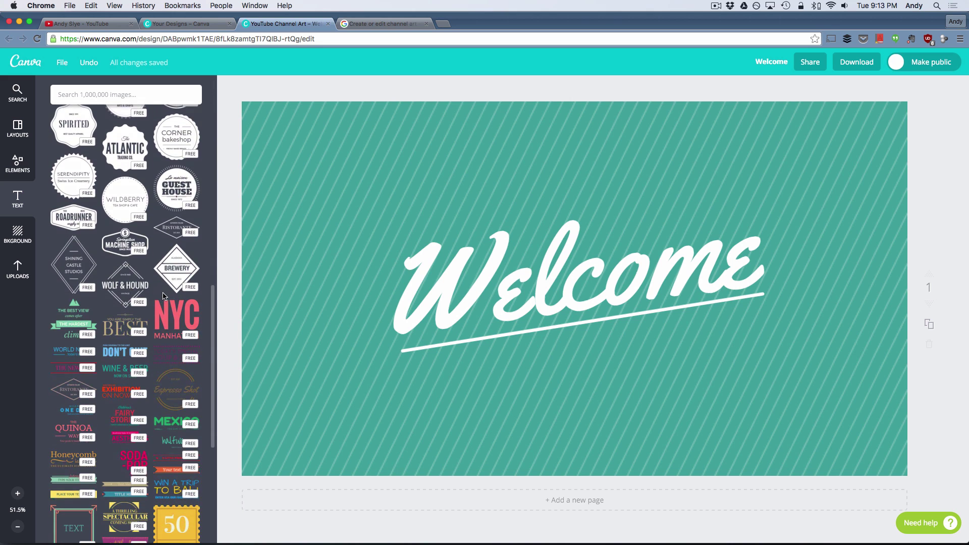
{"action": "scroll", "coordinate": [163, 295], "scroll_direction": "up", "scroll_amount": 6}
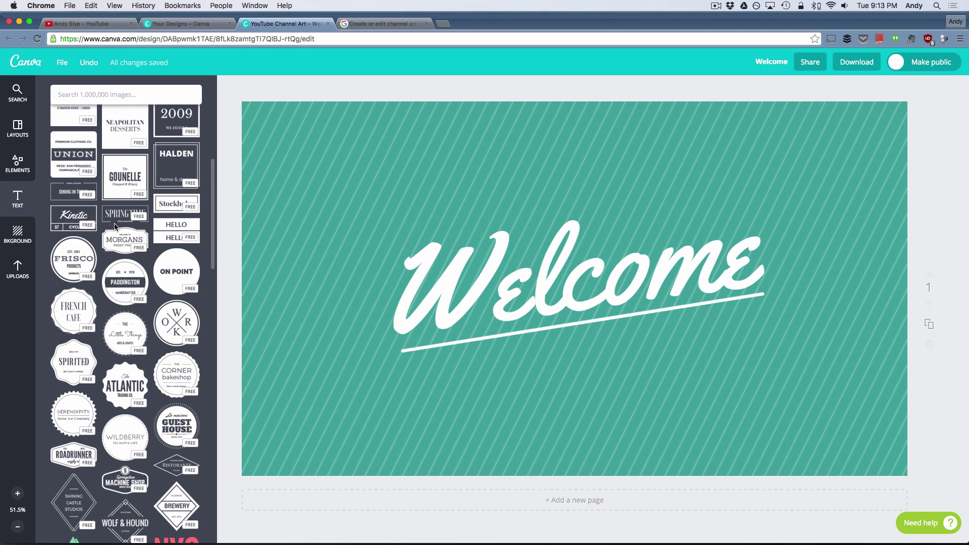
{"action": "left_click", "coordinate": [17, 268]}
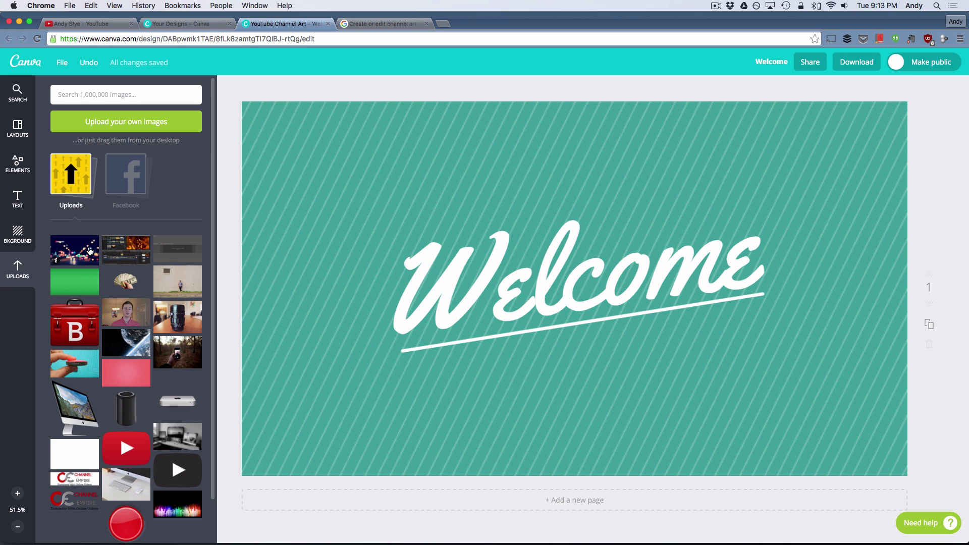
Step: Add the night-city bokeh photo, stretch it over the whole banner, and send it behind the Welcome text
{"action": "mouse_move", "coordinate": [85, 244]}
{"action": "left_click", "coordinate": [79, 244]}
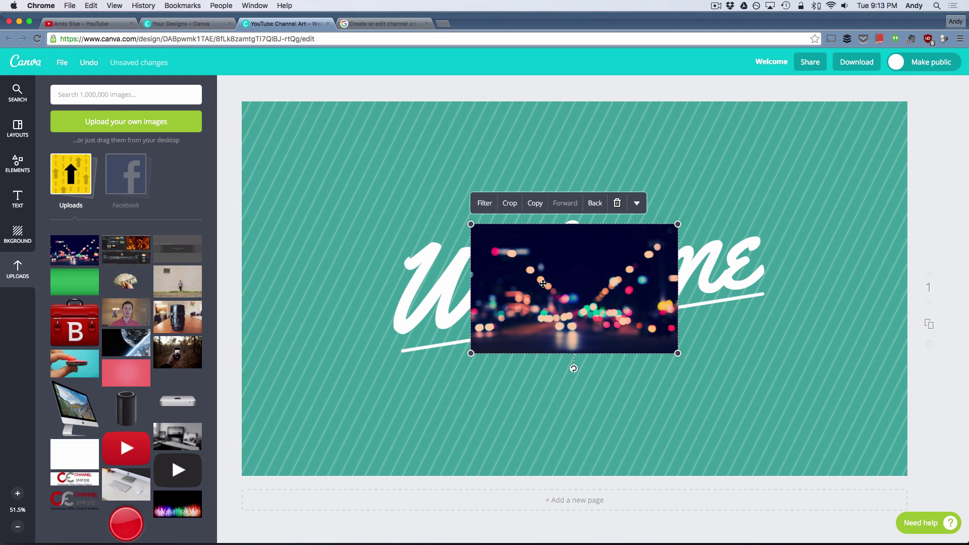
{"action": "key", "text": "super+z"}
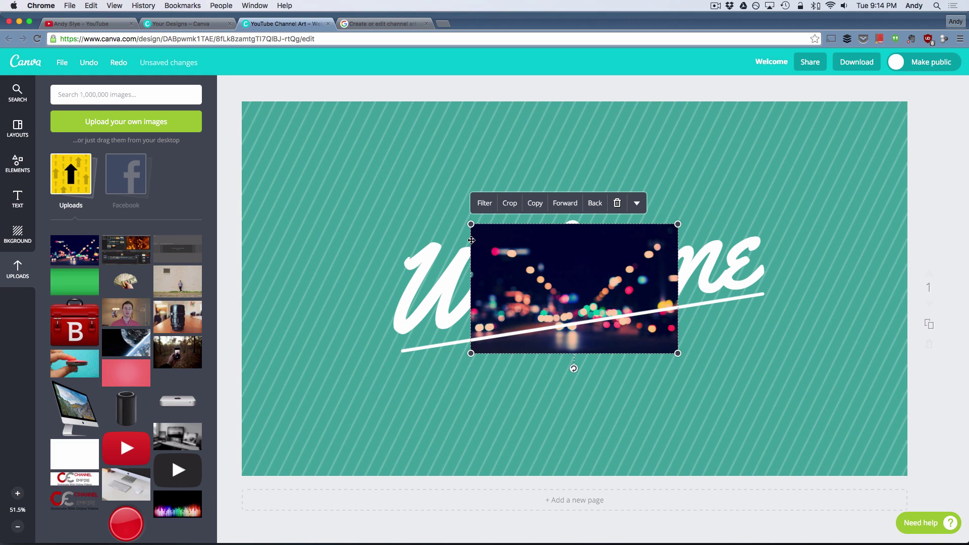
{"action": "left_click_drag", "start_coordinate": [471, 224], "coordinate": [367, 159]}
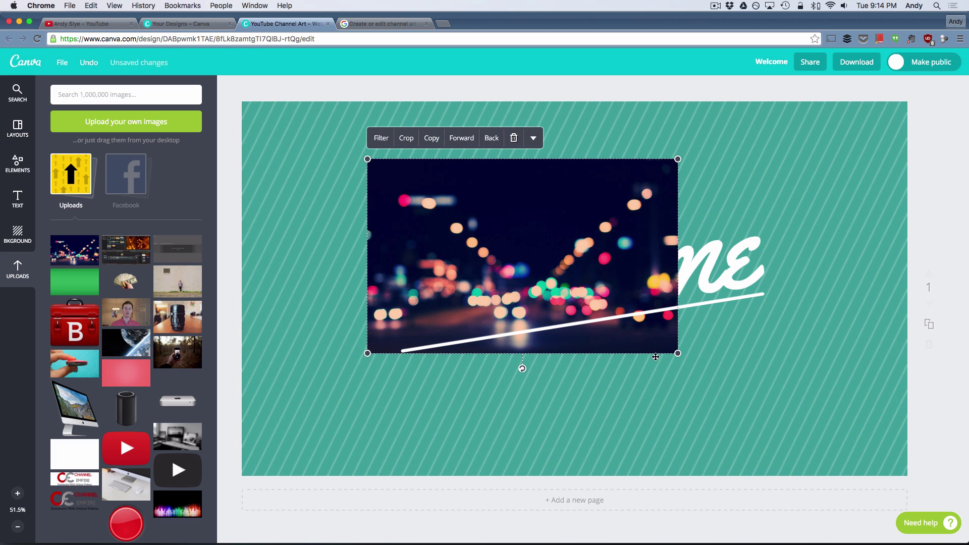
{"action": "left_click_drag", "start_coordinate": [671, 352], "coordinate": [814, 441]}
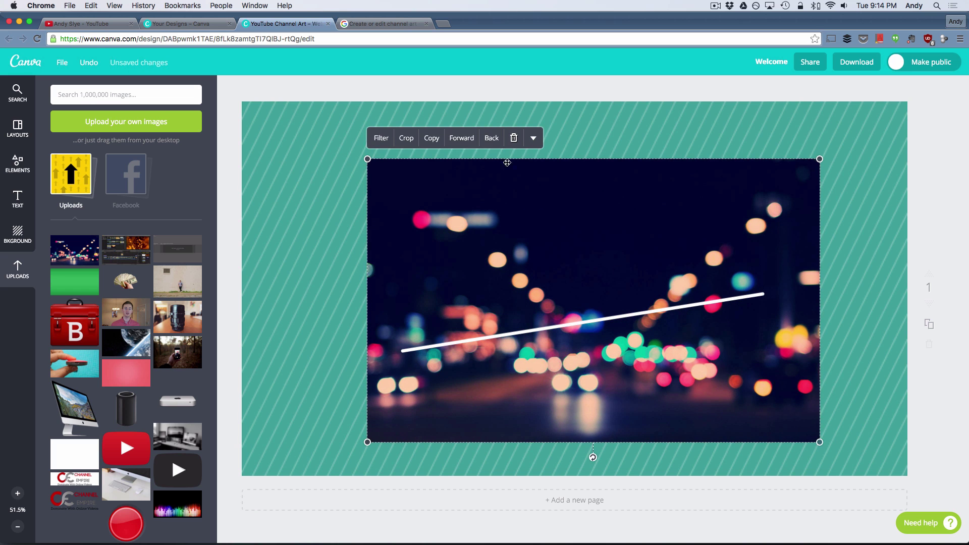
{"action": "left_click_drag", "start_coordinate": [376, 165], "coordinate": [317, 128]}
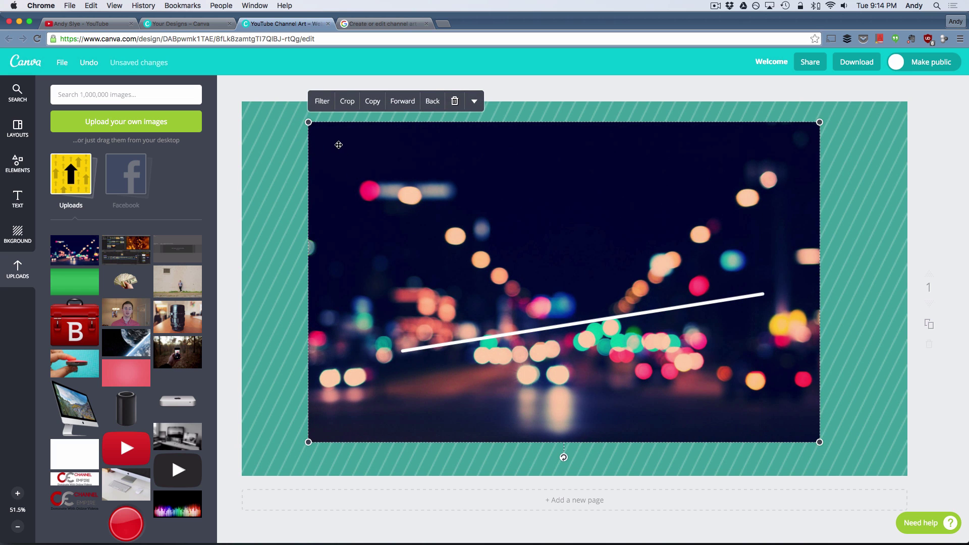
{"action": "left_click", "coordinate": [439, 103]}
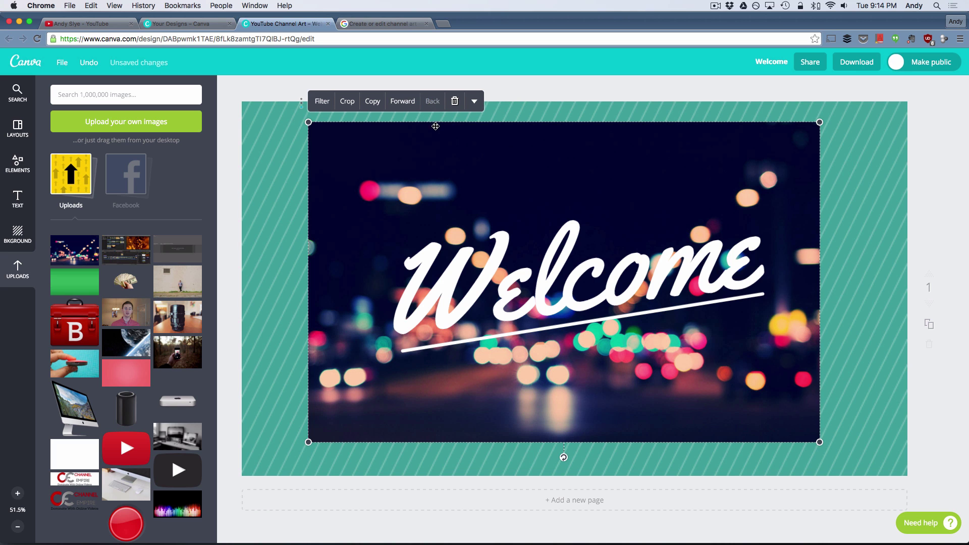
{"action": "left_click_drag", "start_coordinate": [308, 122], "coordinate": [245, 82]}
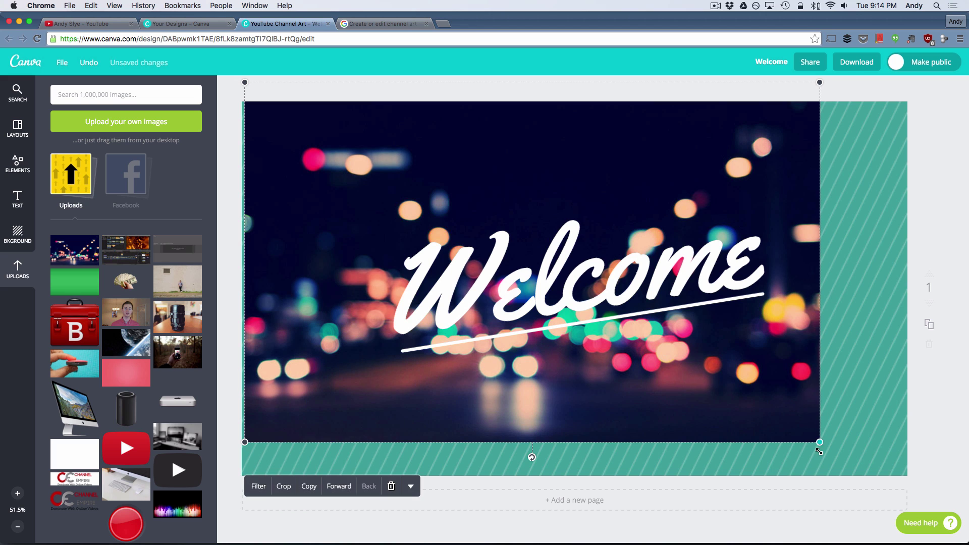
{"action": "left_click_drag", "start_coordinate": [819, 442], "coordinate": [868, 461]}
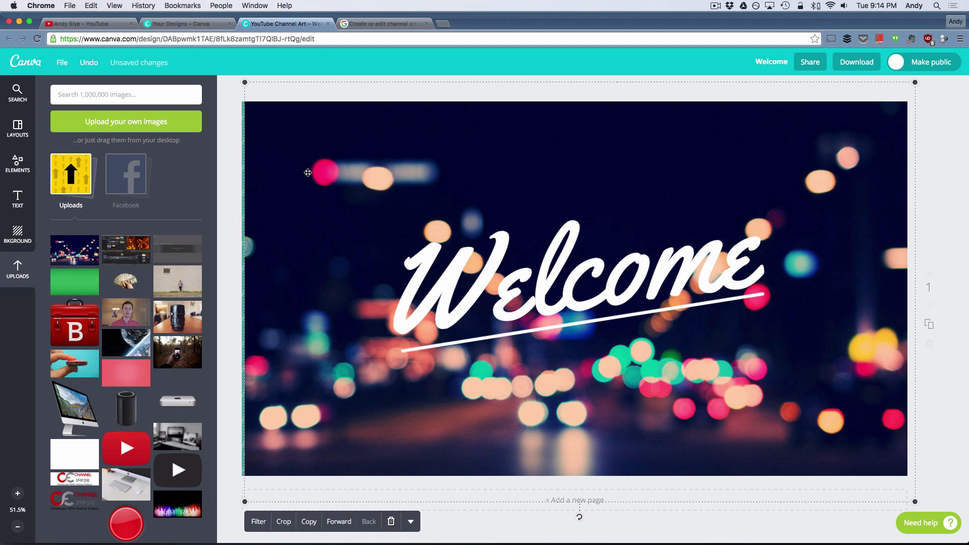
{"action": "key", "text": "super+w"}
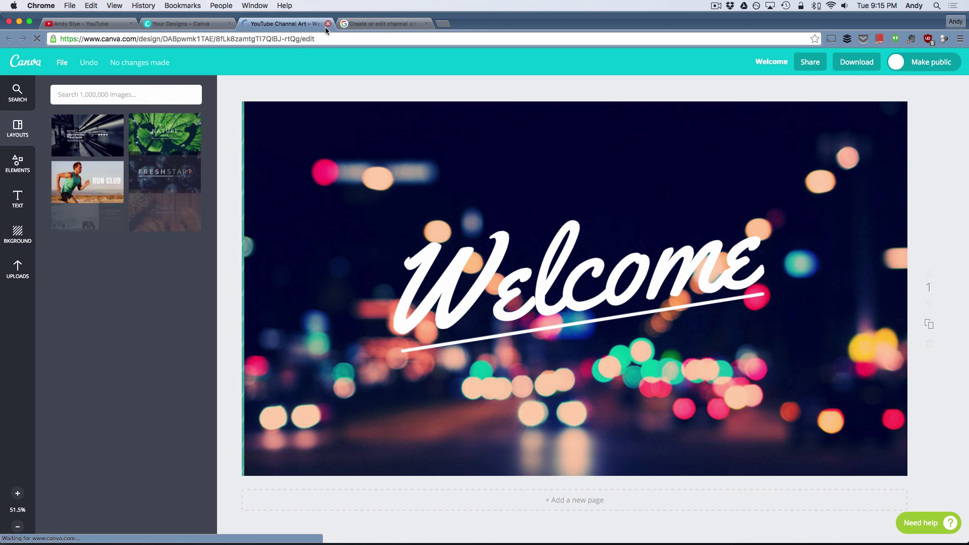
Step: Close the Welcome design and open the YT MTM Channel Art brick-wall banner
{"action": "left_click", "coordinate": [328, 24]}
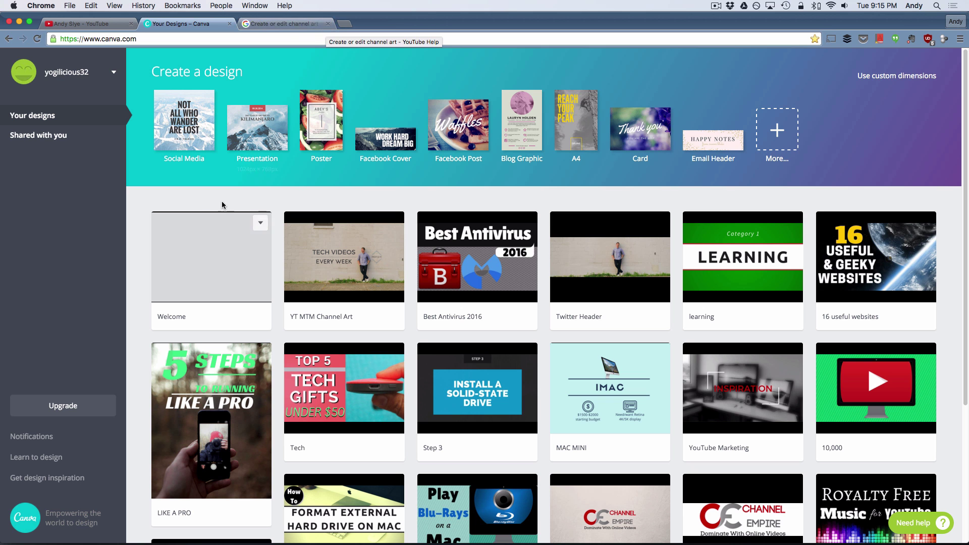
{"action": "left_click", "coordinate": [351, 259]}
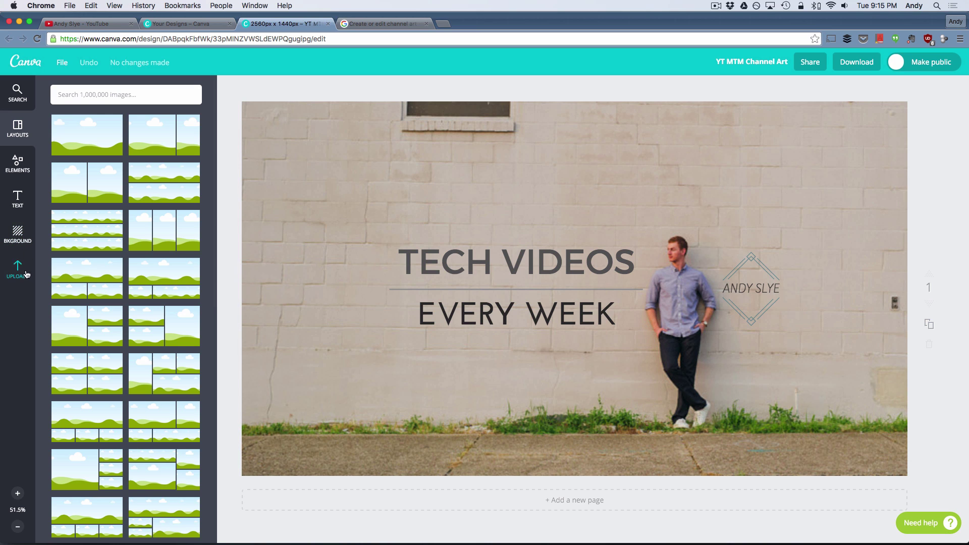
{"action": "left_click", "coordinate": [313, 181]}
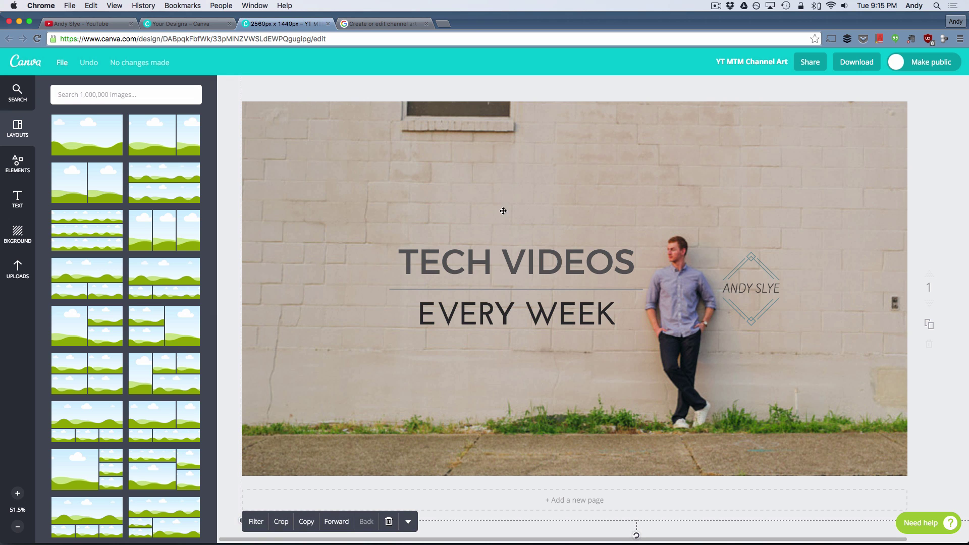
Step: Show the uploaded images and cancel the upload file picker without choosing a file
{"action": "left_click", "coordinate": [18, 277]}
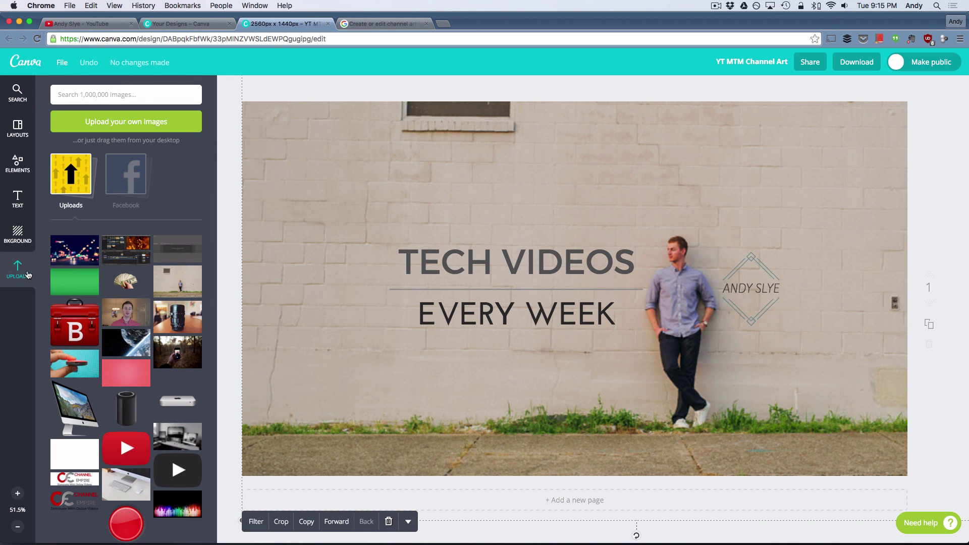
{"action": "left_click", "coordinate": [163, 125]}
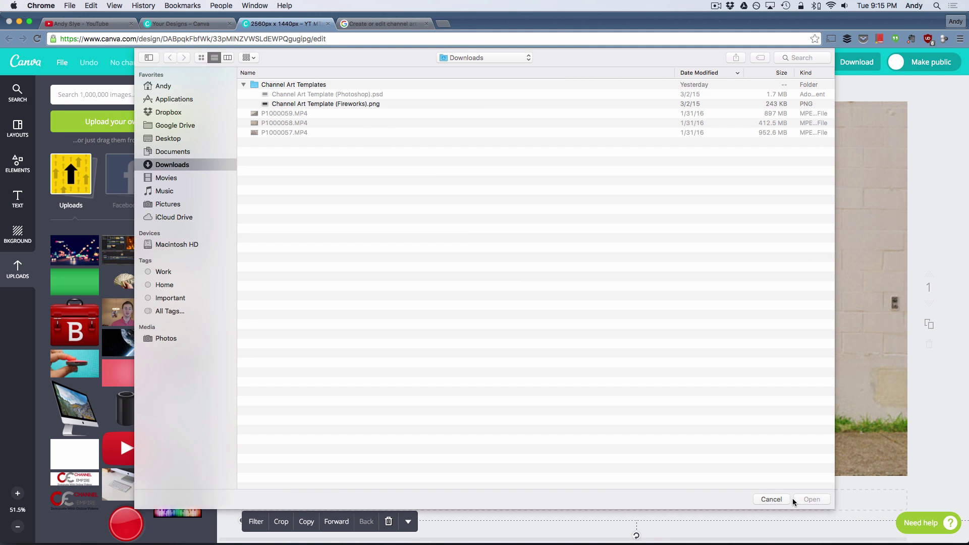
{"action": "left_click", "coordinate": [771, 499]}
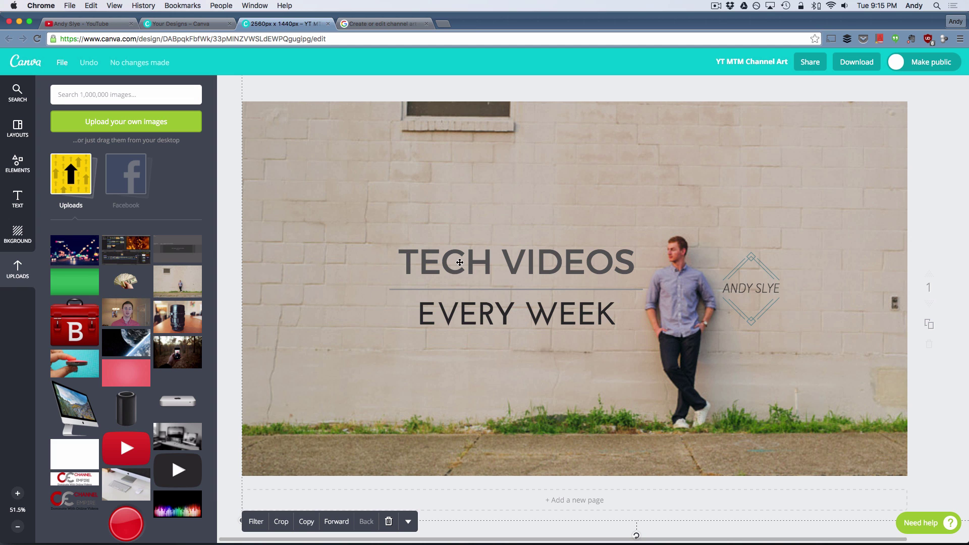
Step: Add the COPENHAGEN / UNIVERSITY PRESS text combination, shrink it, and select the word COPENHAGEN
{"action": "left_click", "coordinate": [22, 202]}
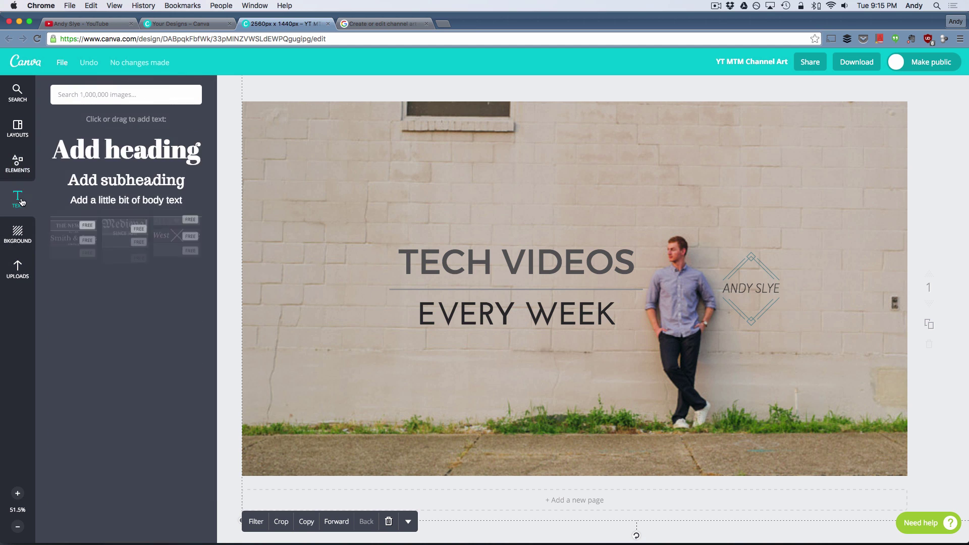
{"action": "scroll", "coordinate": [122, 243], "scroll_direction": "down", "scroll_amount": 2}
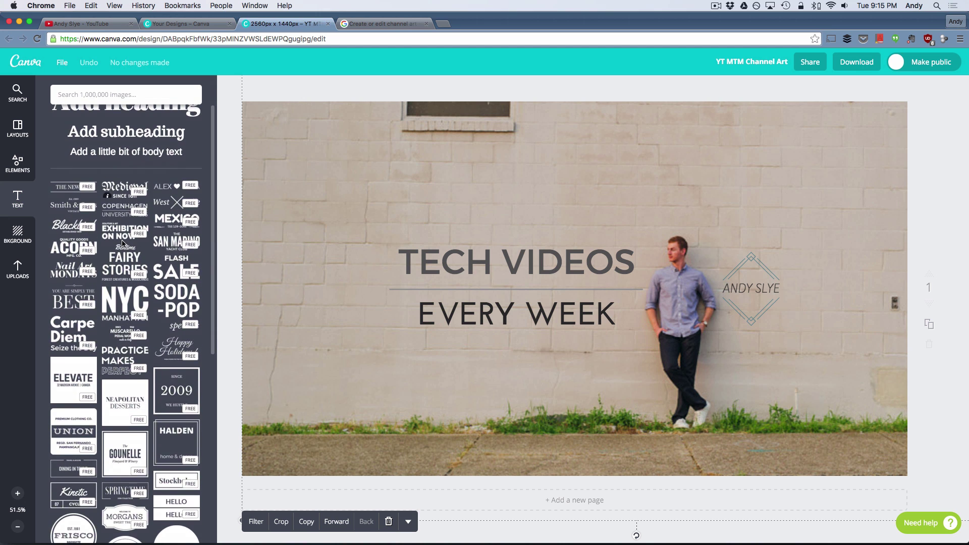
{"action": "scroll", "coordinate": [122, 243], "scroll_direction": "down", "scroll_amount": 2}
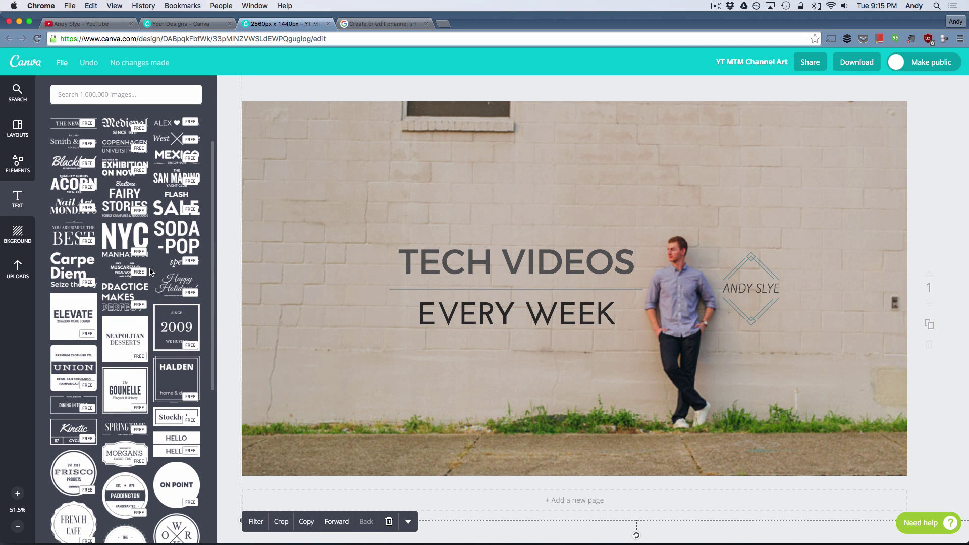
{"action": "scroll", "coordinate": [150, 272], "scroll_direction": "down", "scroll_amount": 3}
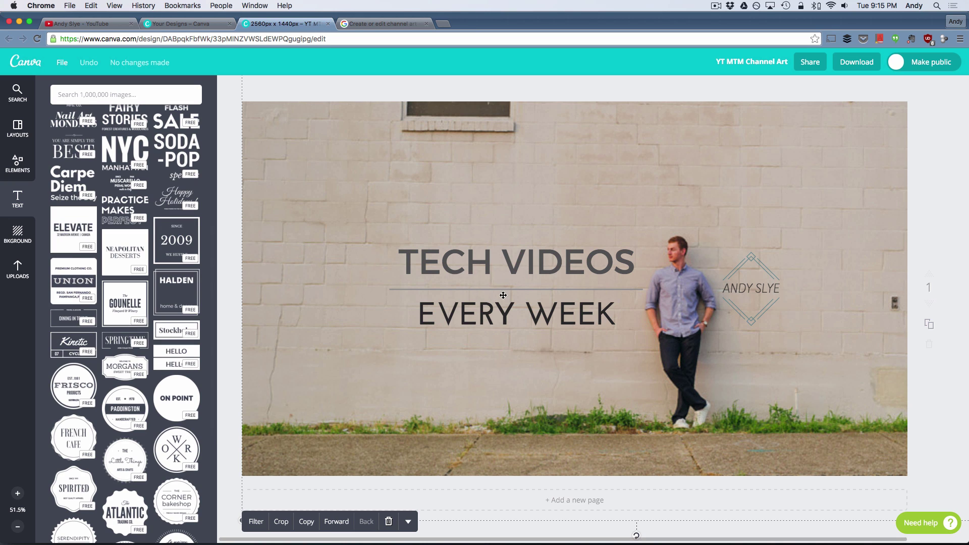
{"action": "scroll", "coordinate": [120, 196], "scroll_direction": "up", "scroll_amount": 4}
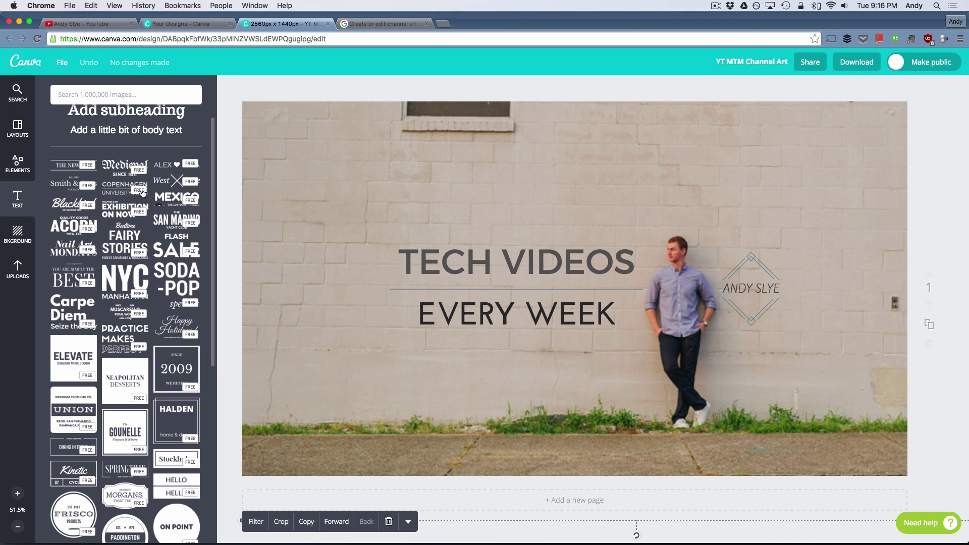
{"action": "left_click", "coordinate": [127, 191]}
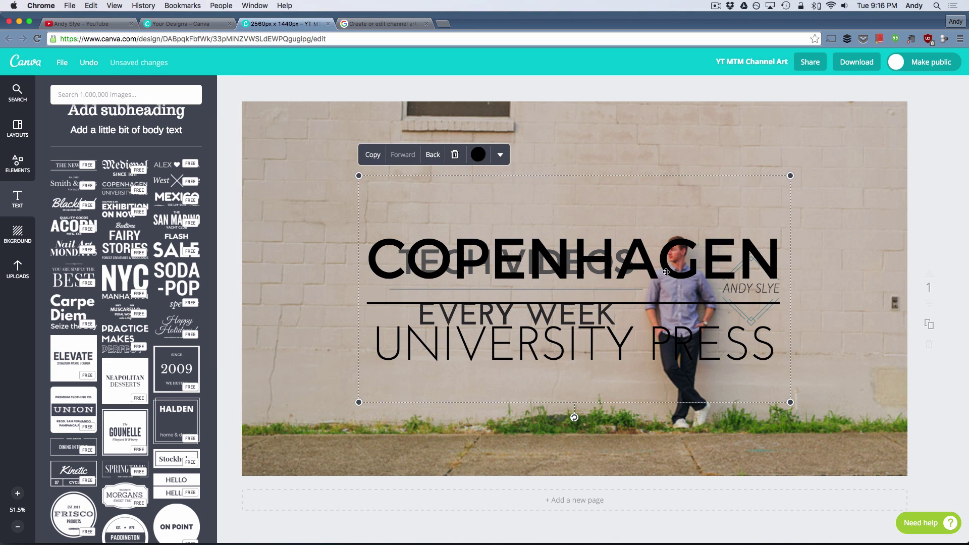
{"action": "left_click_drag", "start_coordinate": [799, 176], "coordinate": [713, 222]}
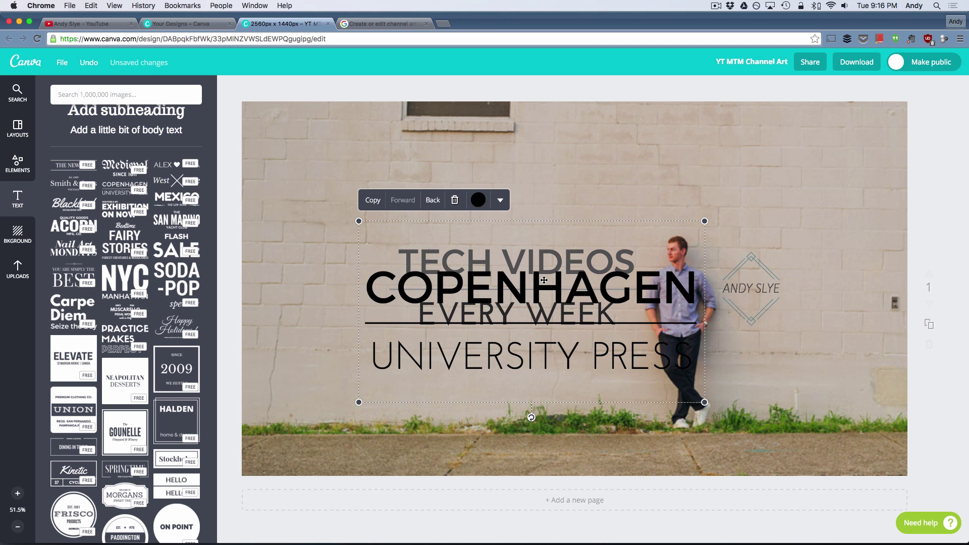
{"action": "left_click", "coordinate": [520, 282]}
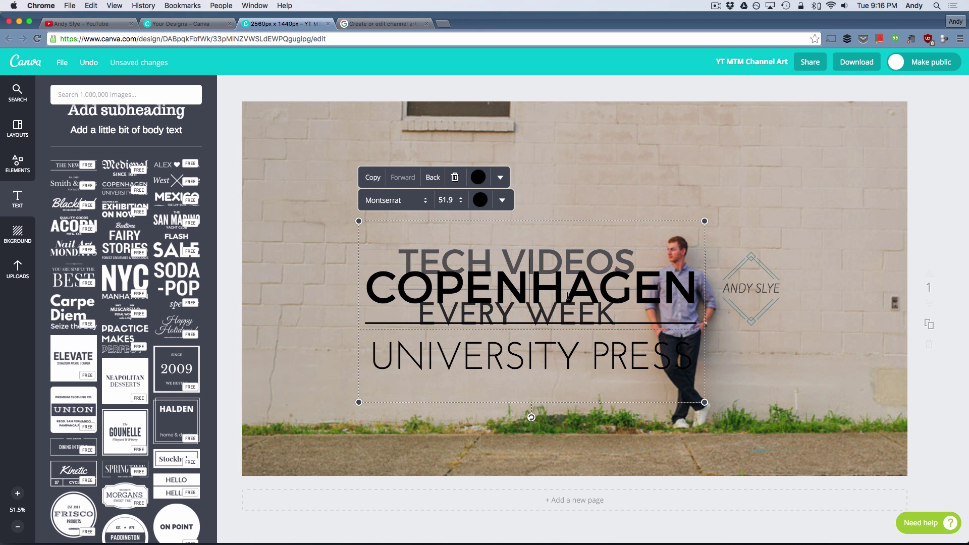
{"action": "double_click", "coordinate": [473, 282]}
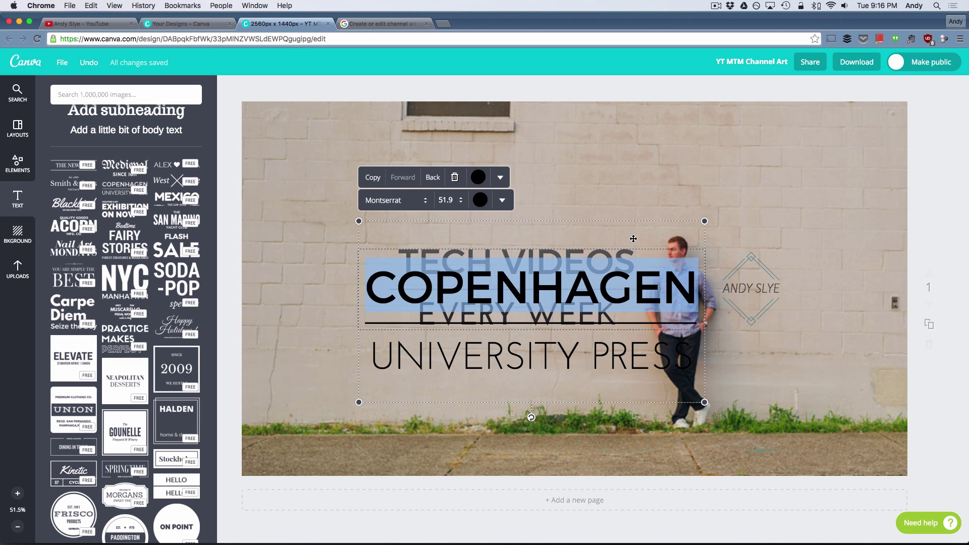
{"action": "left_click", "coordinate": [91, 63]}
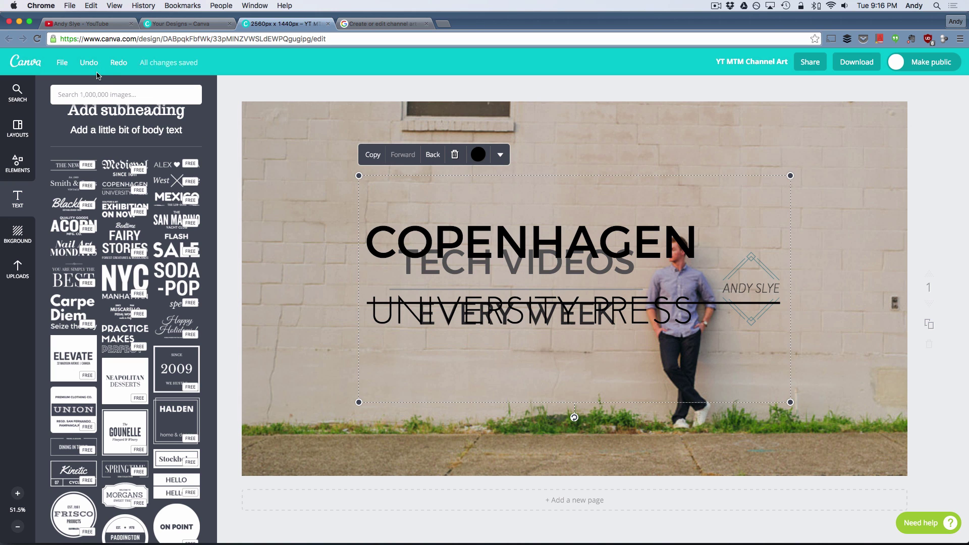
{"action": "left_click", "coordinate": [89, 63]}
{"action": "left_click", "coordinate": [469, 255]}
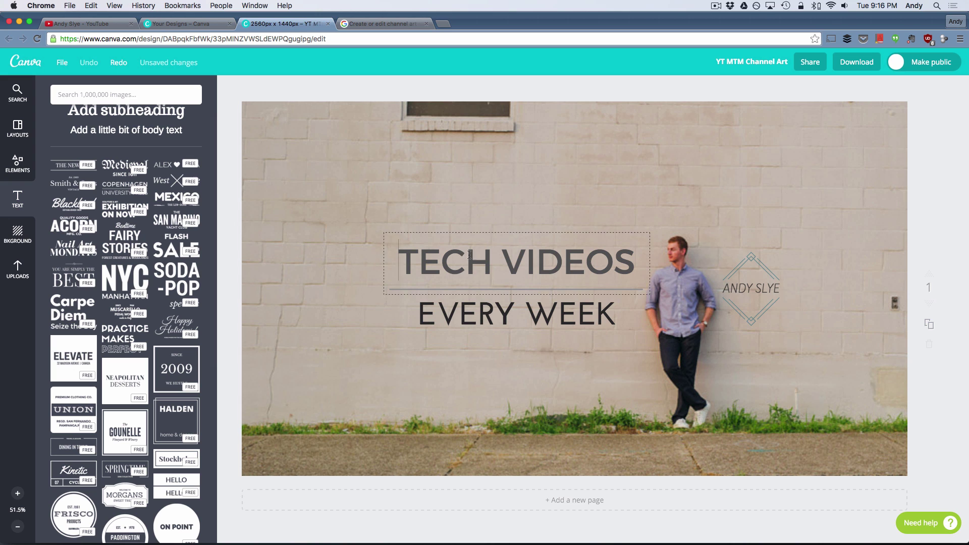
{"action": "left_click", "coordinate": [499, 306]}
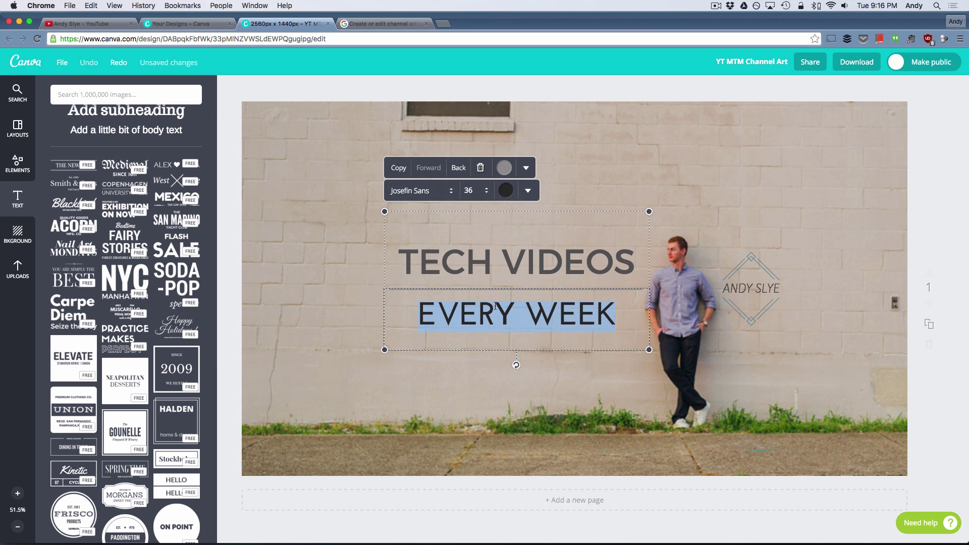
{"action": "left_click", "coordinate": [509, 295]}
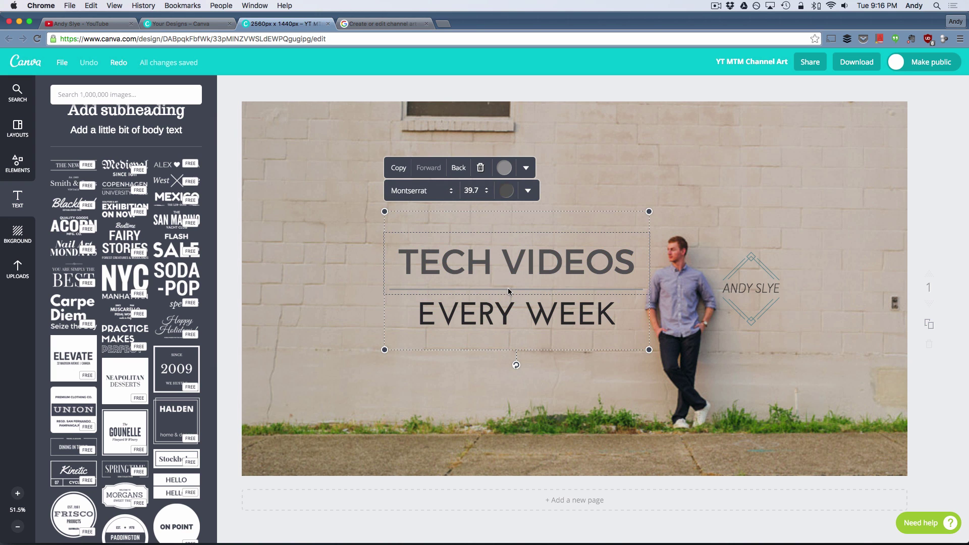
{"action": "left_click", "coordinate": [382, 259]}
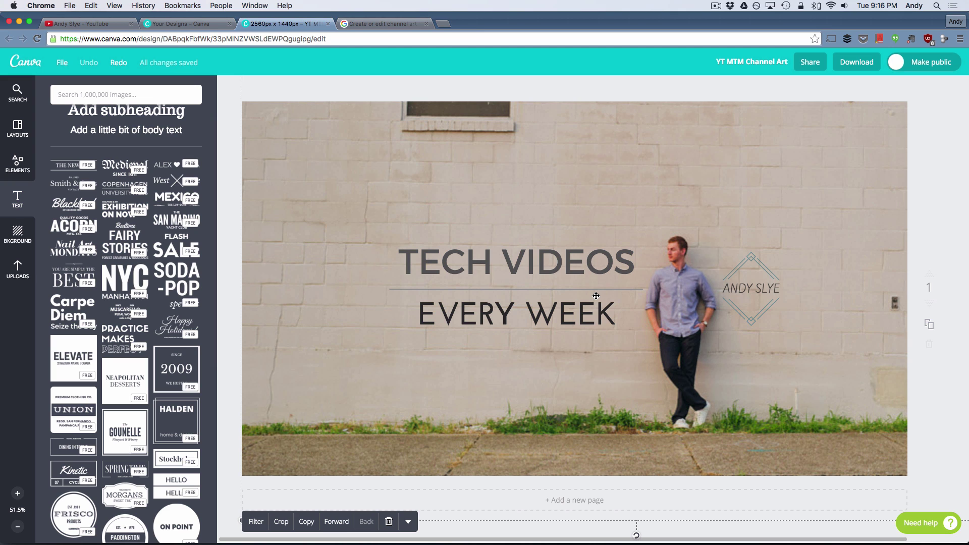
{"action": "double_click", "coordinate": [753, 295]}
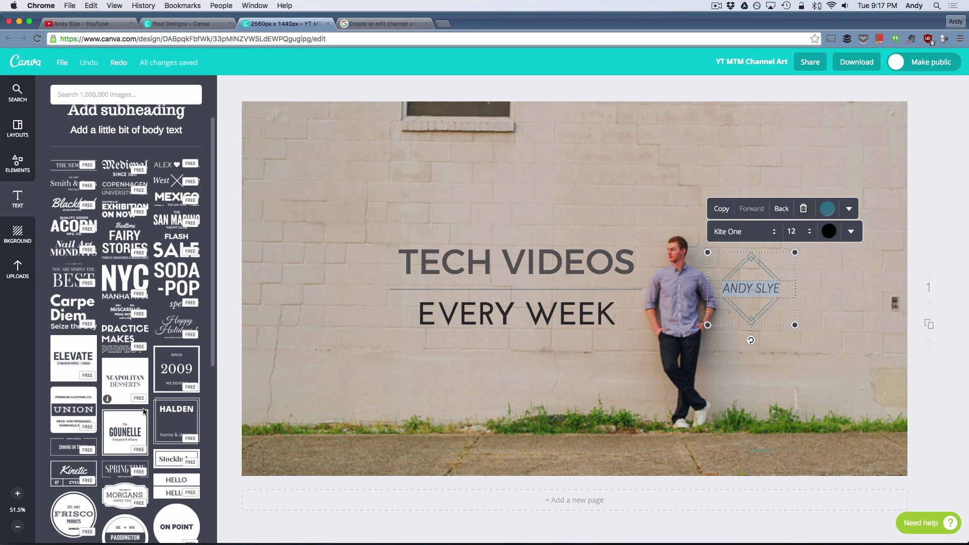
{"action": "scroll", "coordinate": [143, 410], "scroll_direction": "down", "scroll_amount": 3}
{"action": "scroll", "coordinate": [144, 411], "scroll_direction": "down", "scroll_amount": 3}
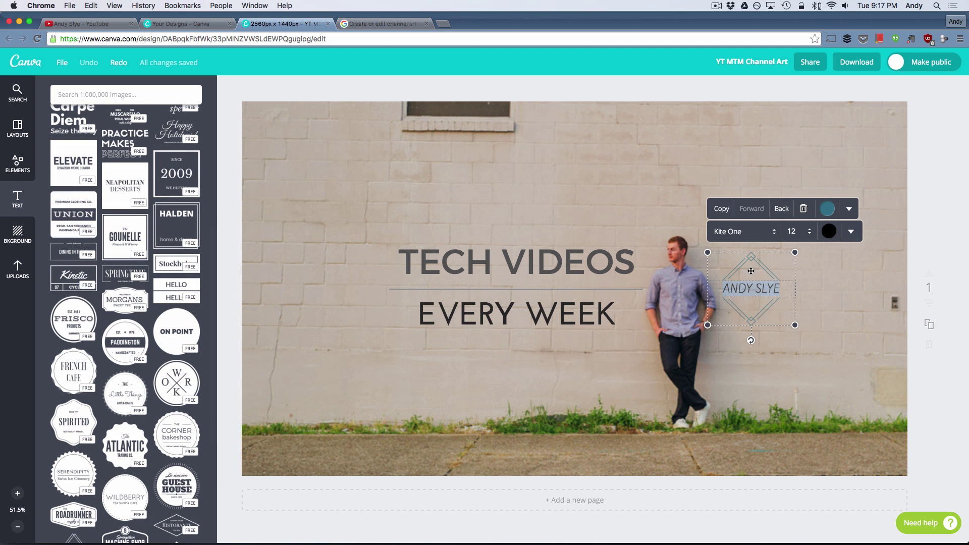
{"action": "left_click", "coordinate": [814, 297]}
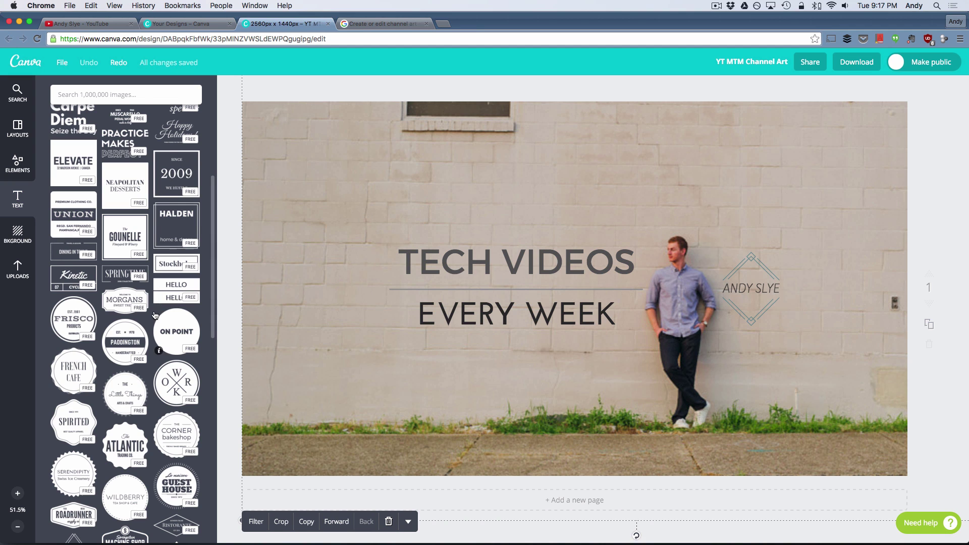
{"action": "scroll", "coordinate": [155, 316], "scroll_direction": "up", "scroll_amount": 10}
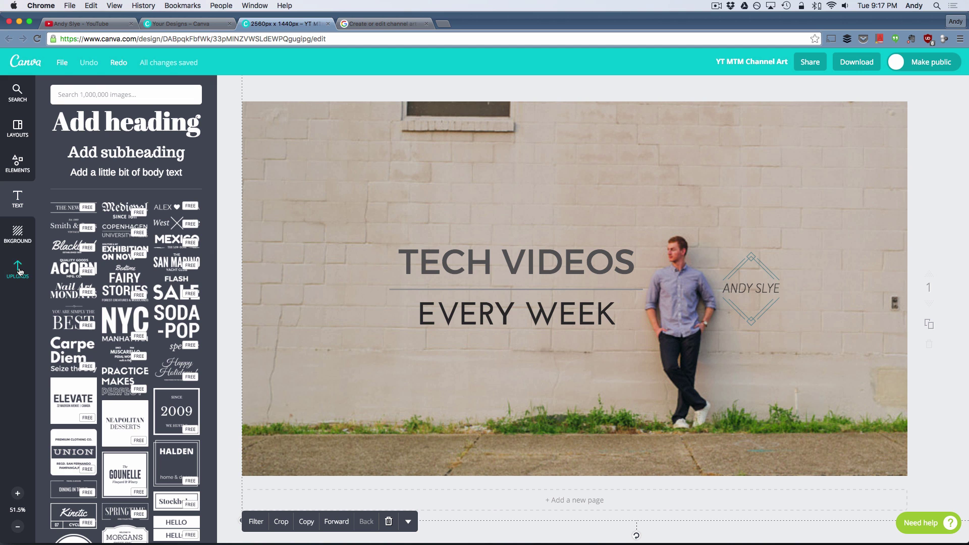
Step: Choose Channel Art Template (Fireworks).png from the Downloads folder and confirm the upload
{"action": "left_click", "coordinate": [19, 269]}
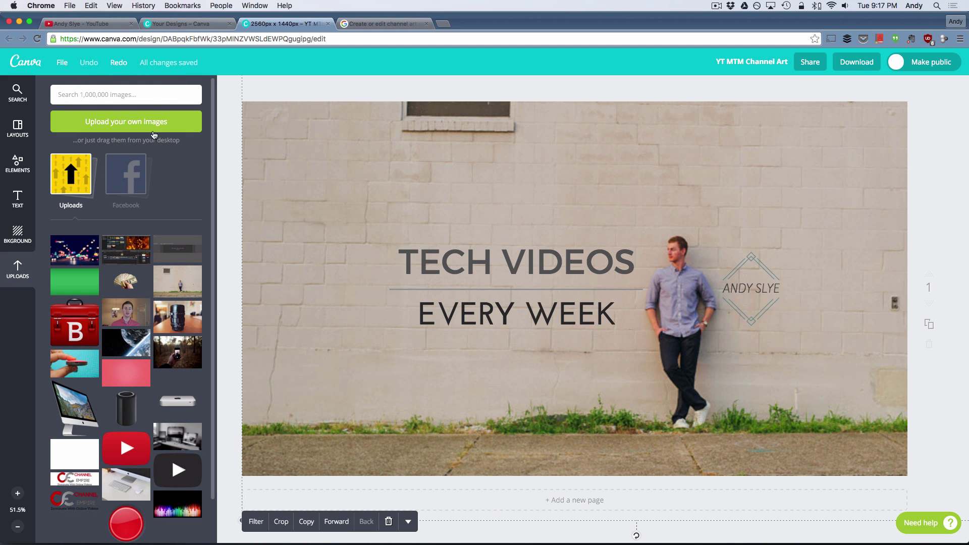
{"action": "left_click", "coordinate": [169, 126]}
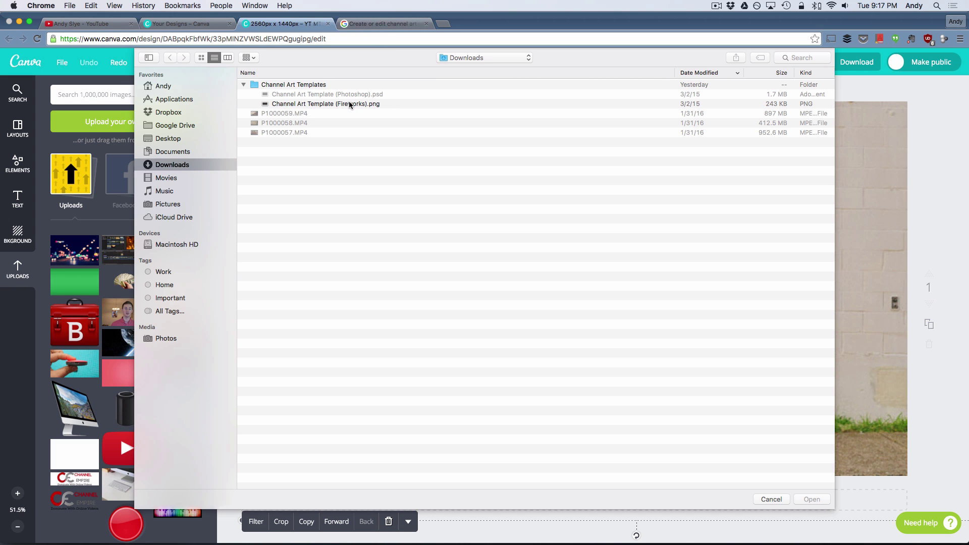
{"action": "left_click", "coordinate": [330, 104]}
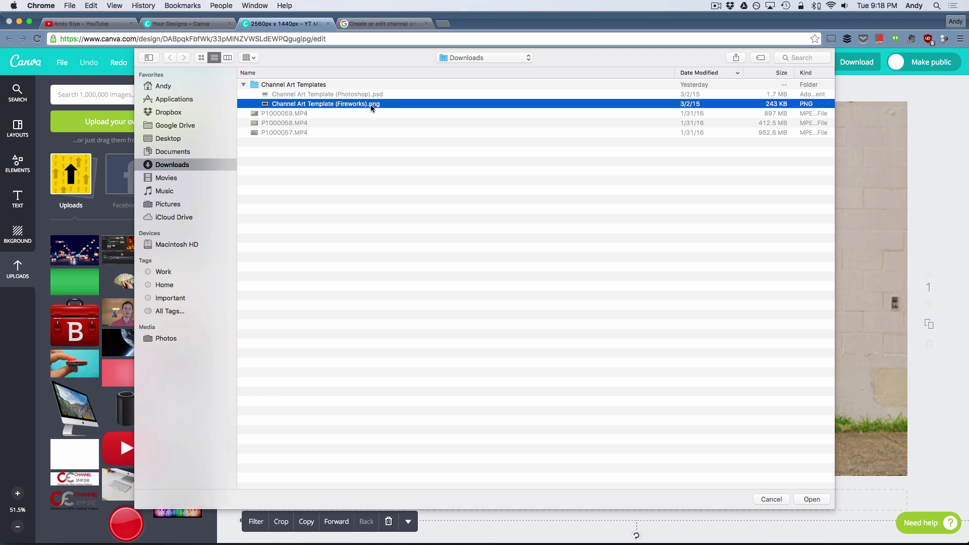
{"action": "left_click", "coordinate": [768, 500]}
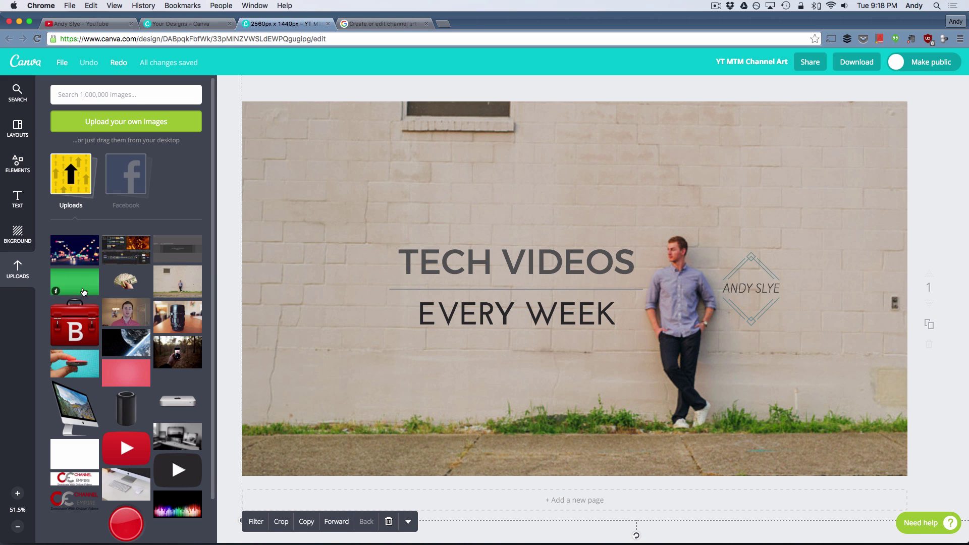
Step: Add the uploaded safe-area template and stretch it over the full banner, showing the 1546 x 423 guides
{"action": "left_click", "coordinate": [179, 249]}
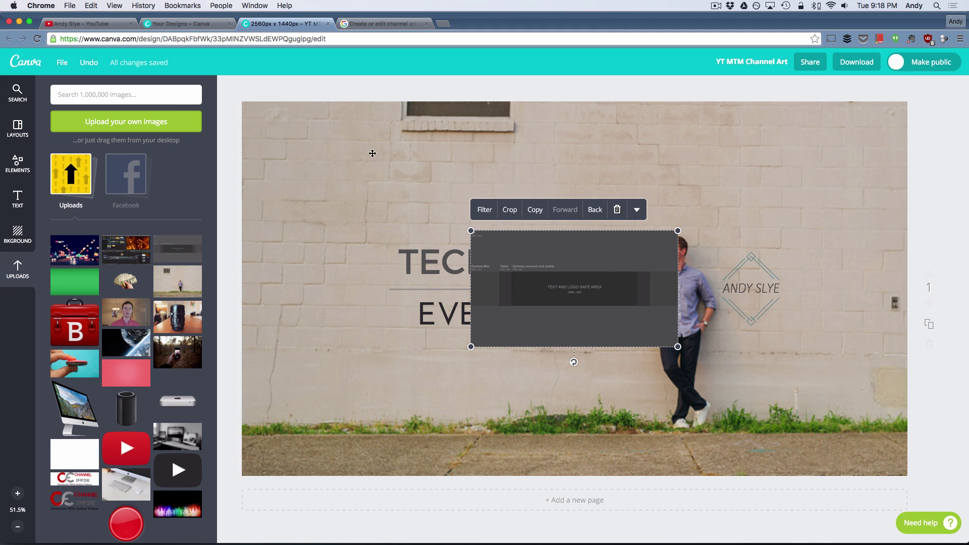
{"action": "left_click_drag", "start_coordinate": [471, 231], "coordinate": [337, 155]}
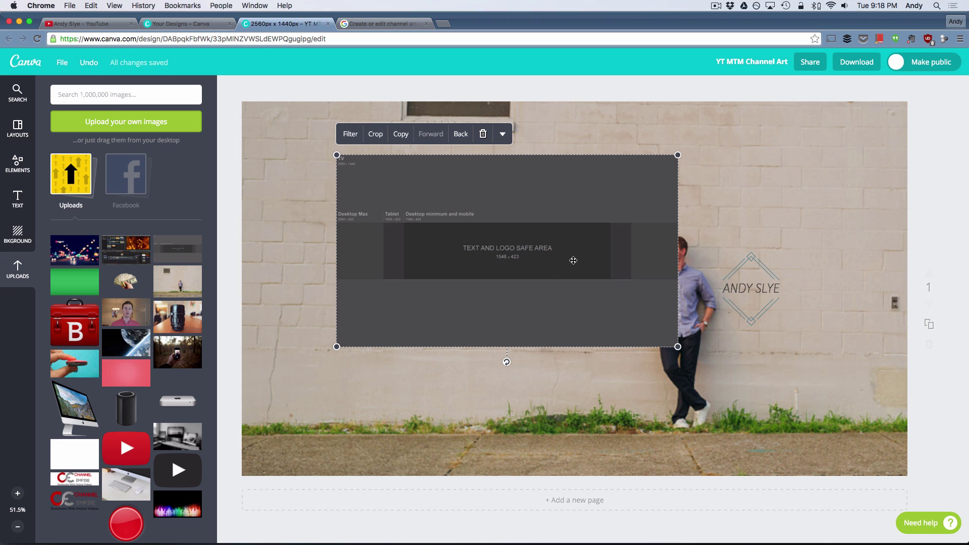
{"action": "left_click_drag", "start_coordinate": [550, 266], "coordinate": [558, 295]}
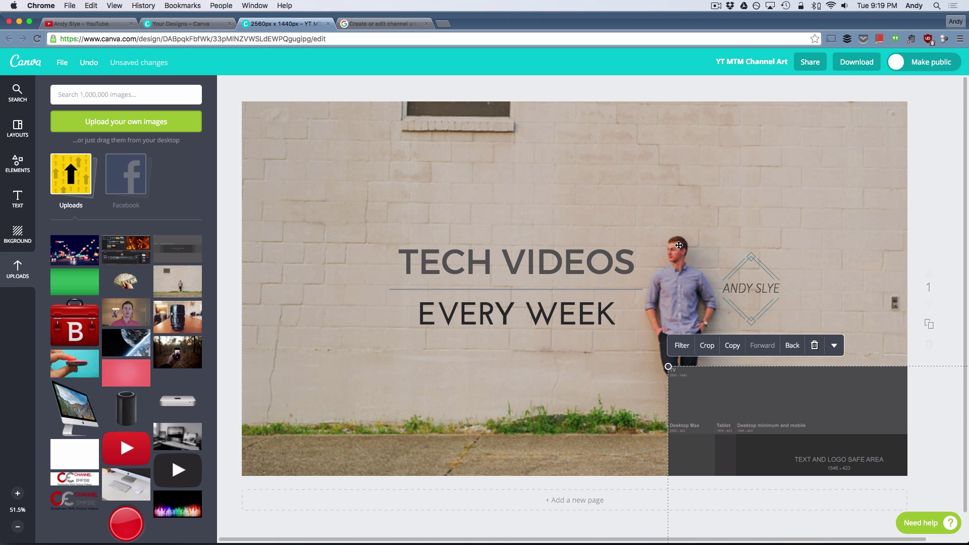
{"action": "left_click_drag", "start_coordinate": [761, 404], "coordinate": [514, 235]}
{"action": "key", "text": "super+z"}
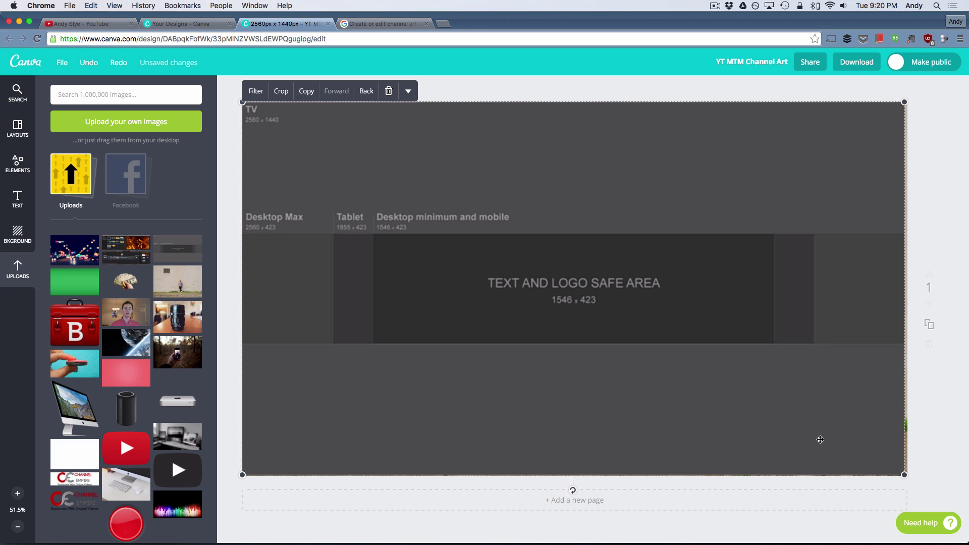
{"action": "mouse_move", "coordinate": [903, 474]}
{"action": "left_mouse_down"}
{"action": "mouse_move", "coordinate": [886, 465]}
{"action": "mouse_move", "coordinate": [909, 476]}
{"action": "mouse_move", "coordinate": [895, 470]}
{"action": "left_mouse_up"}
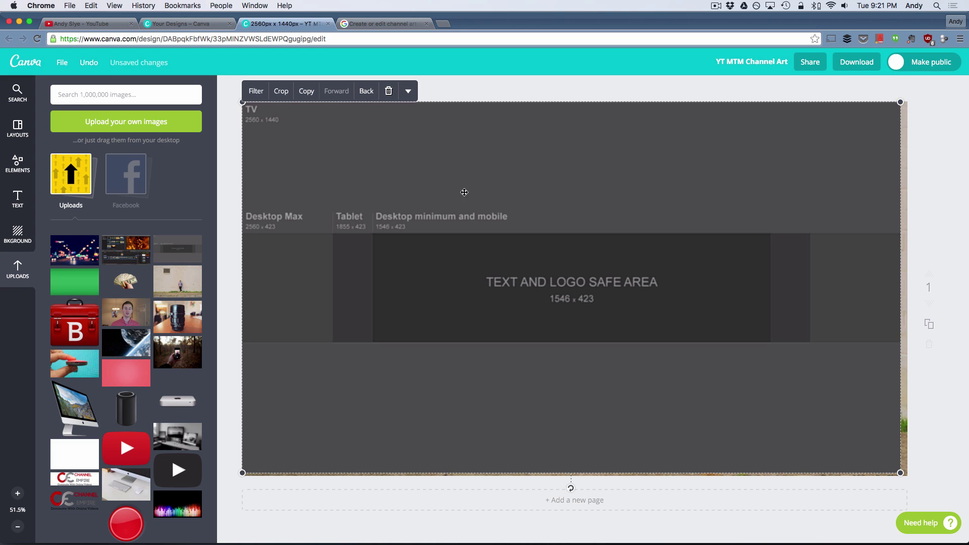
Step: Set the safe-area template's transparency to 56 so the banner shows through
{"action": "left_click", "coordinate": [408, 92]}
{"action": "left_click", "coordinate": [417, 129]}
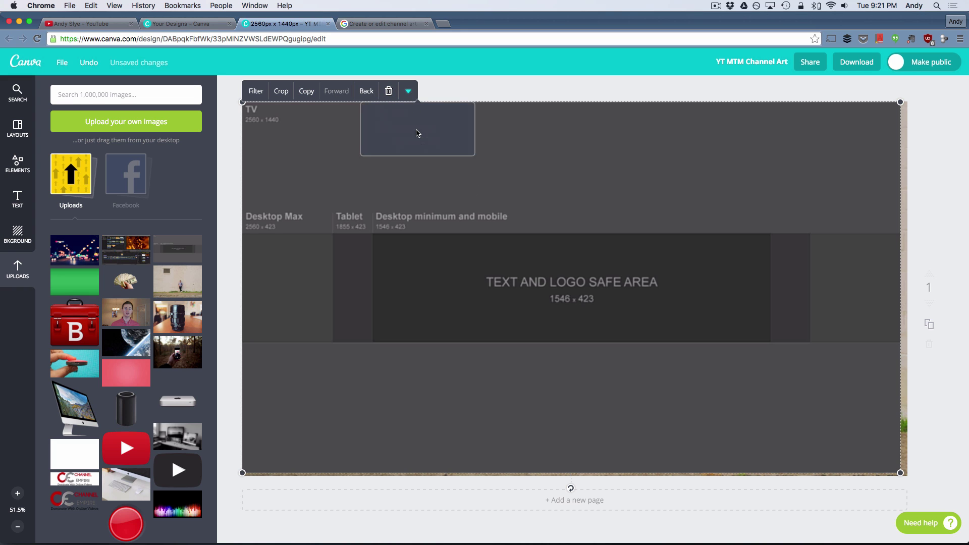
{"action": "left_click", "coordinate": [447, 115]}
{"action": "left_click_drag", "start_coordinate": [447, 115], "coordinate": [445, 116]}
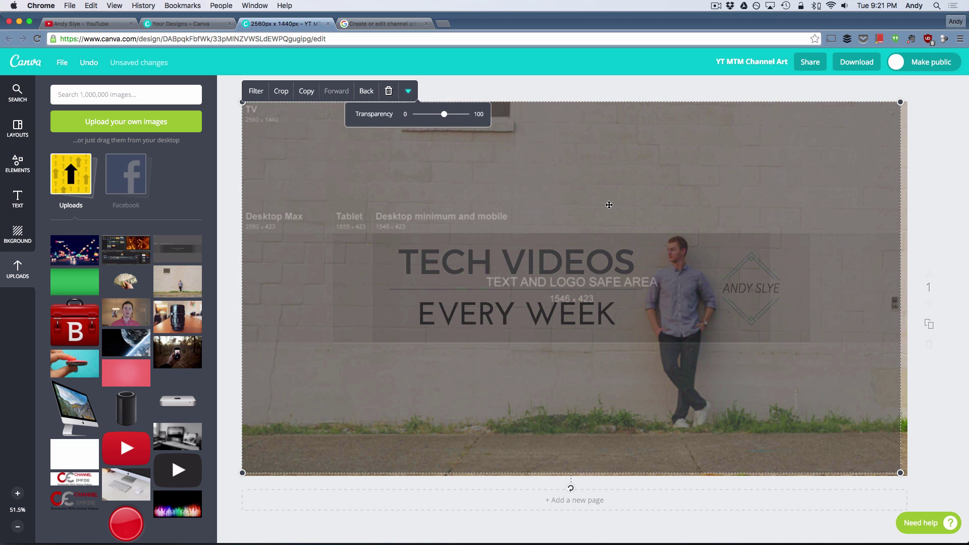
{"action": "left_click", "coordinate": [567, 259]}
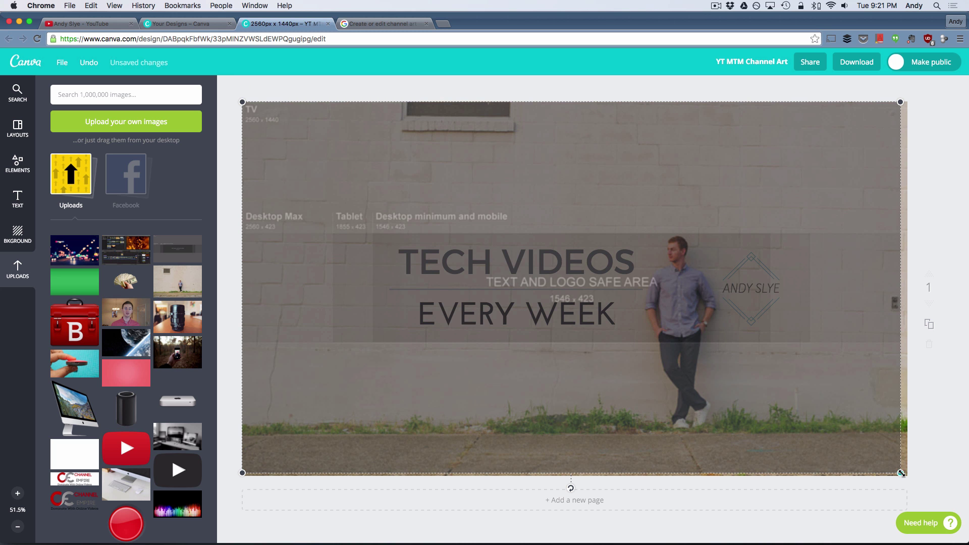
Step: Shrink the safe-area overlay from its bottom-right corner toward the upper left
{"action": "mouse_move", "coordinate": [900, 473]}
{"action": "left_mouse_down"}
{"action": "mouse_move", "coordinate": [816, 423]}
{"action": "mouse_move", "coordinate": [910, 480]}
{"action": "left_mouse_up"}
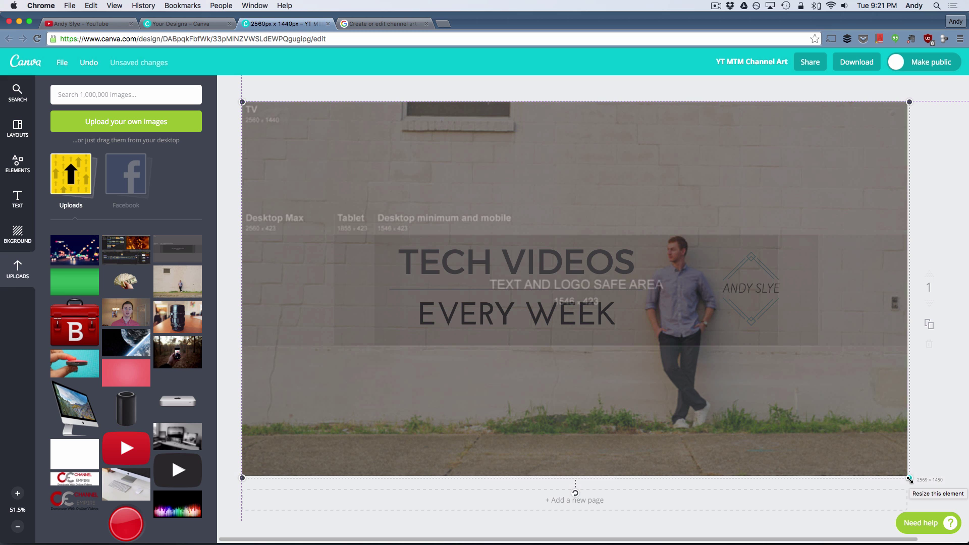
{"action": "mouse_move", "coordinate": [910, 479]}
{"action": "left_mouse_down"}
{"action": "mouse_move", "coordinate": [889, 465]}
{"action": "mouse_move", "coordinate": [908, 478]}
{"action": "left_mouse_up"}
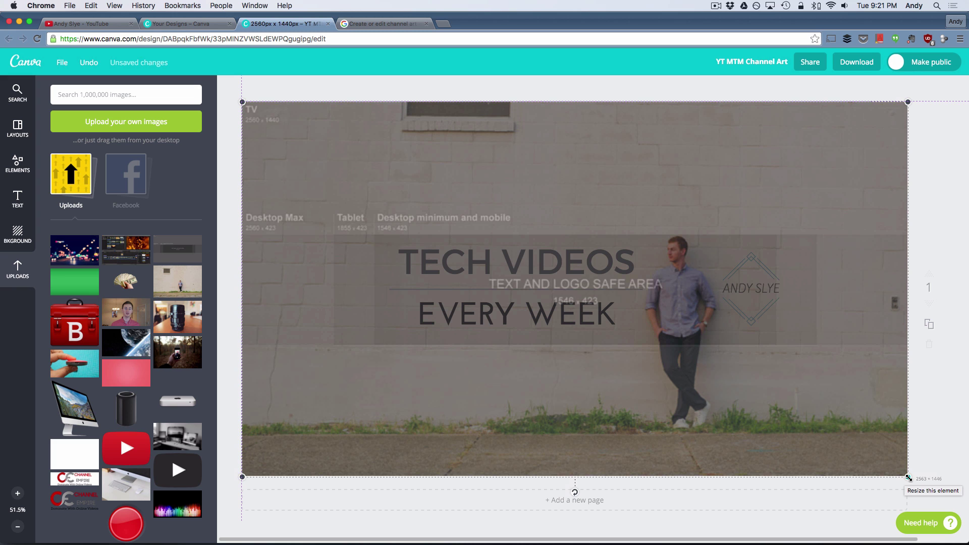
{"action": "left_click_drag", "start_coordinate": [908, 478], "coordinate": [904, 473]}
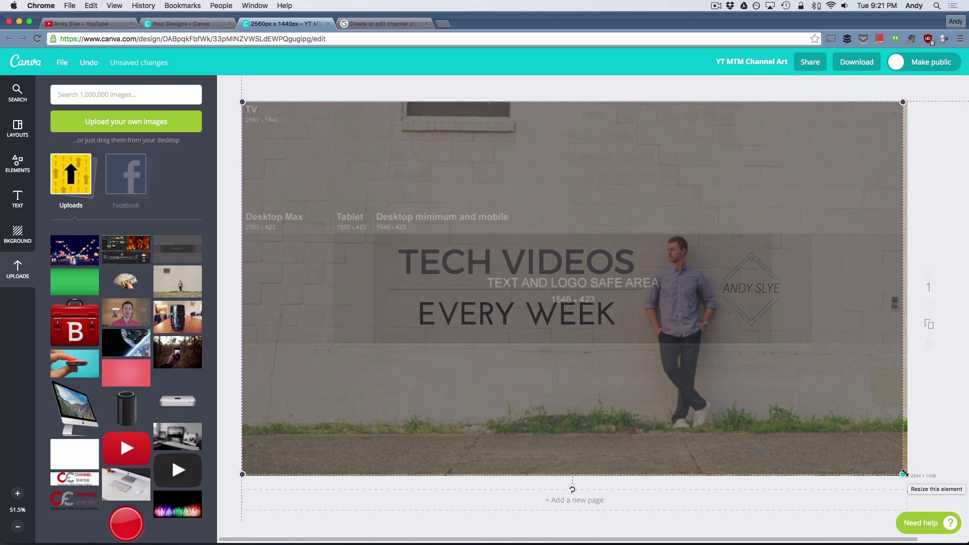
{"action": "left_click_drag", "start_coordinate": [904, 473], "coordinate": [489, 241]}
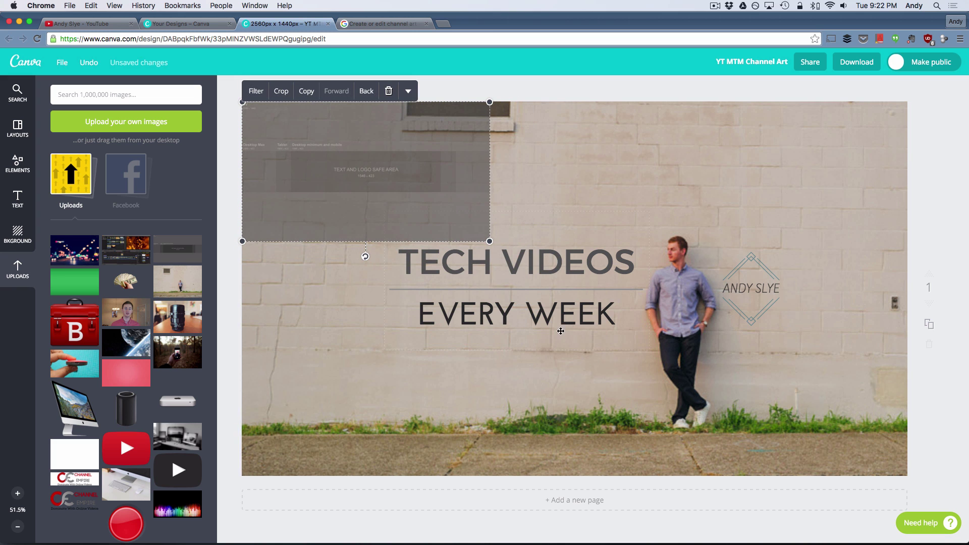
{"action": "left_click_drag", "start_coordinate": [489, 242], "coordinate": [613, 311]}
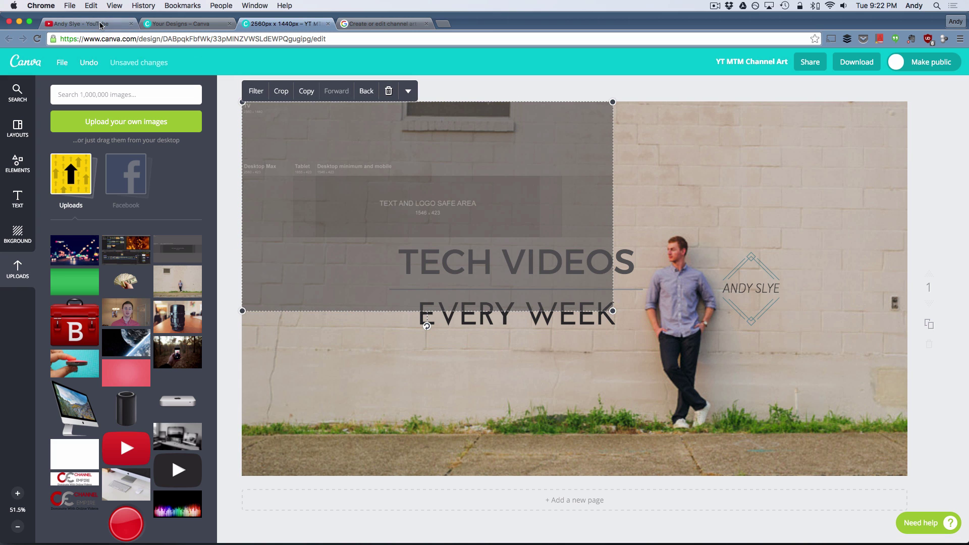
{"action": "left_click", "coordinate": [100, 25]}
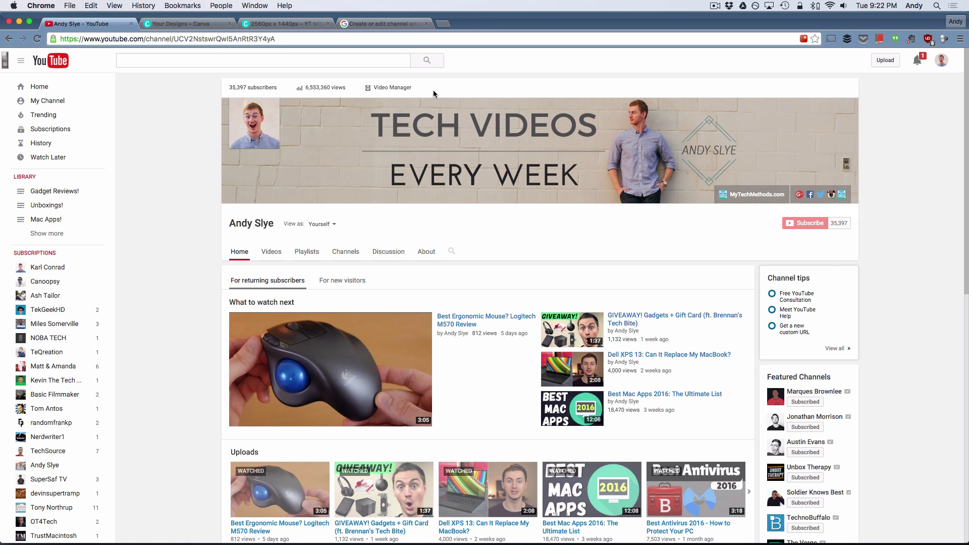
{"action": "left_click", "coordinate": [267, 26]}
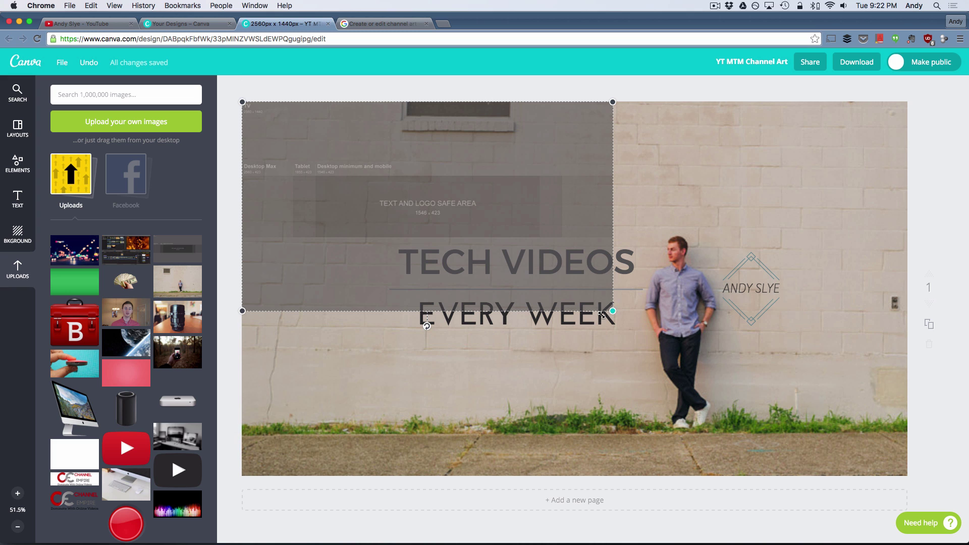
Step: Shrink the safe-area overlay into the upper-left corner, delete it, then glance at the Download options
{"action": "left_click_drag", "start_coordinate": [602, 315], "coordinate": [478, 245]}
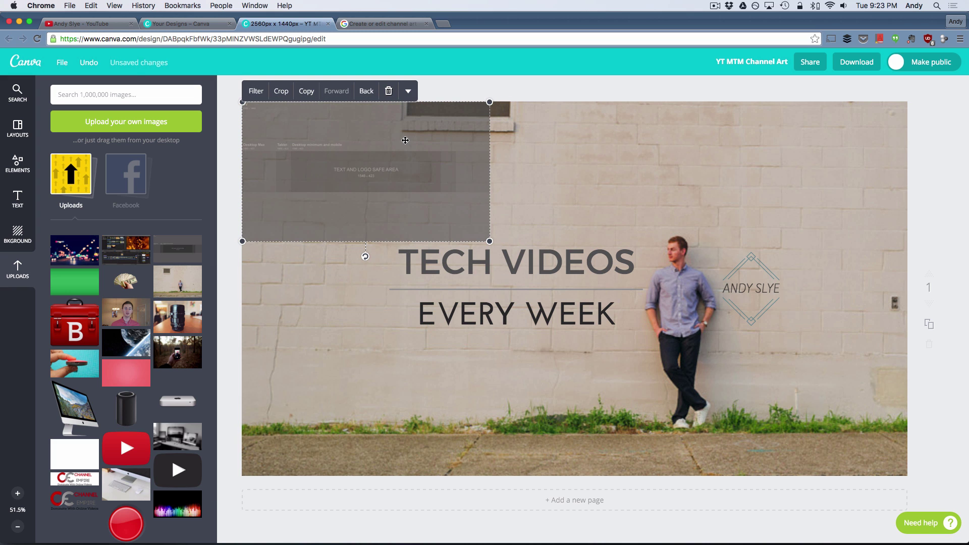
{"action": "left_click", "coordinate": [388, 91]}
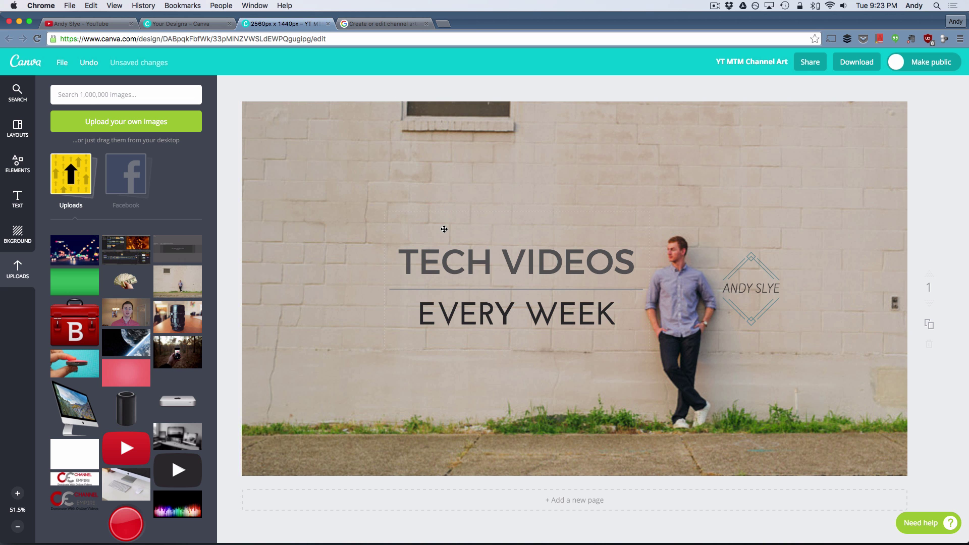
{"action": "left_click", "coordinate": [858, 70]}
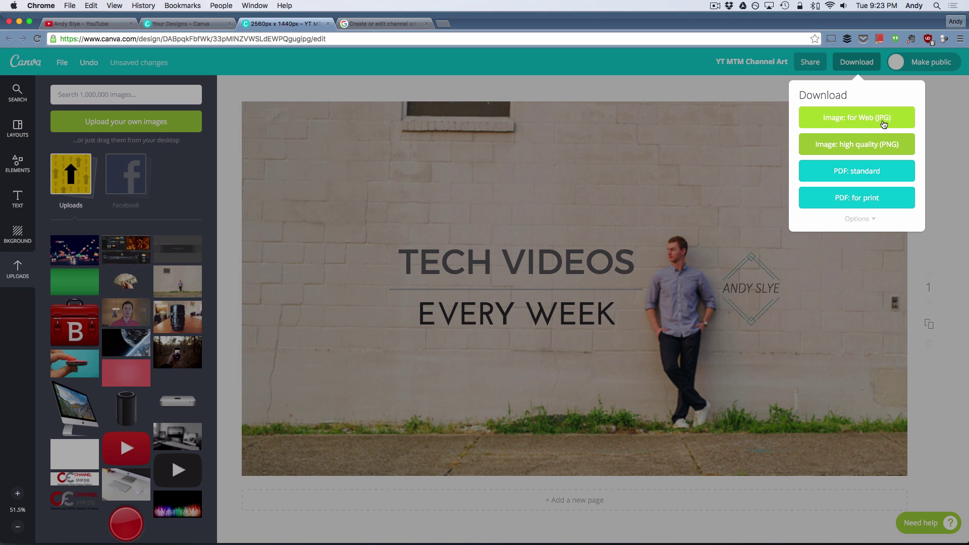
{"action": "left_click", "coordinate": [944, 154]}
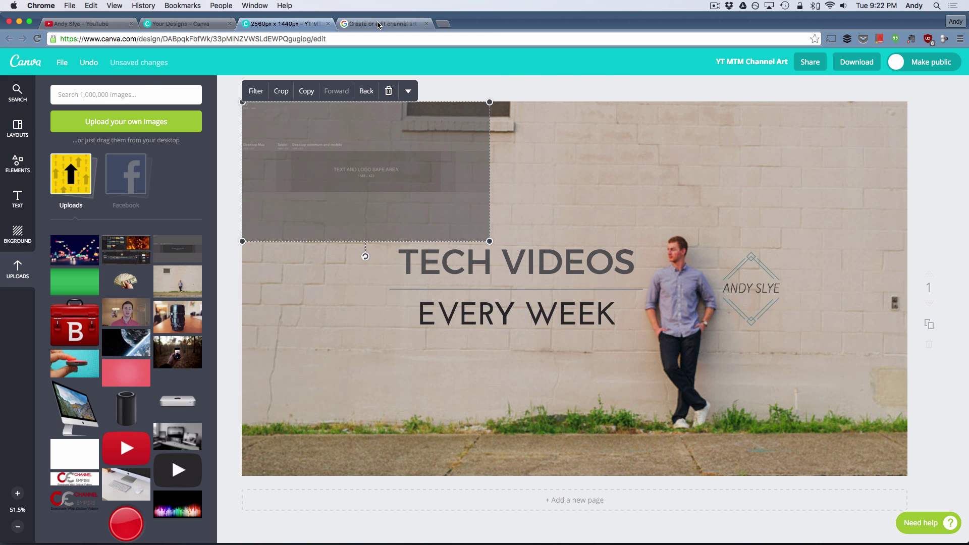
{"action": "left_click", "coordinate": [377, 21]}
{"action": "scroll", "coordinate": [405, 262], "scroll_direction": "up", "scroll_amount": 5}
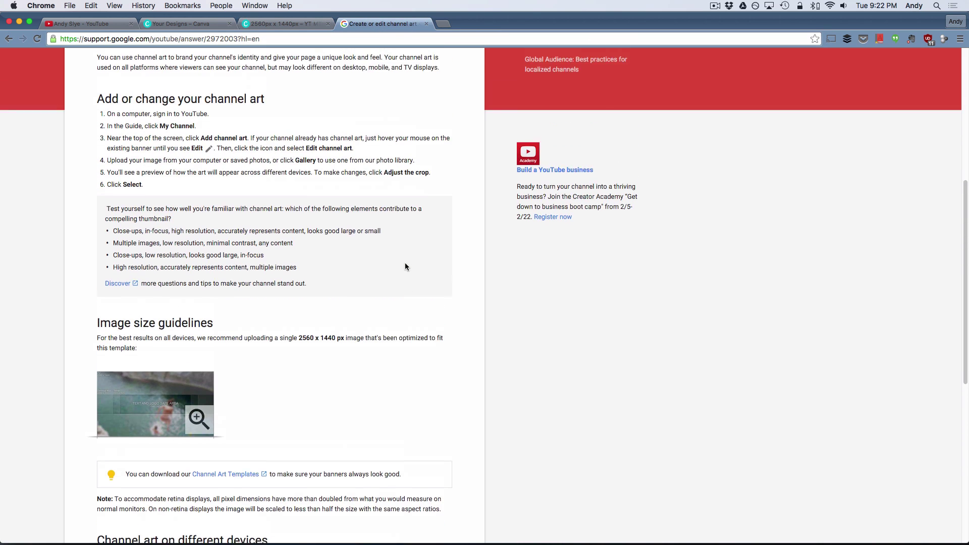
{"action": "scroll", "coordinate": [405, 262], "scroll_direction": "down", "scroll_amount": 1}
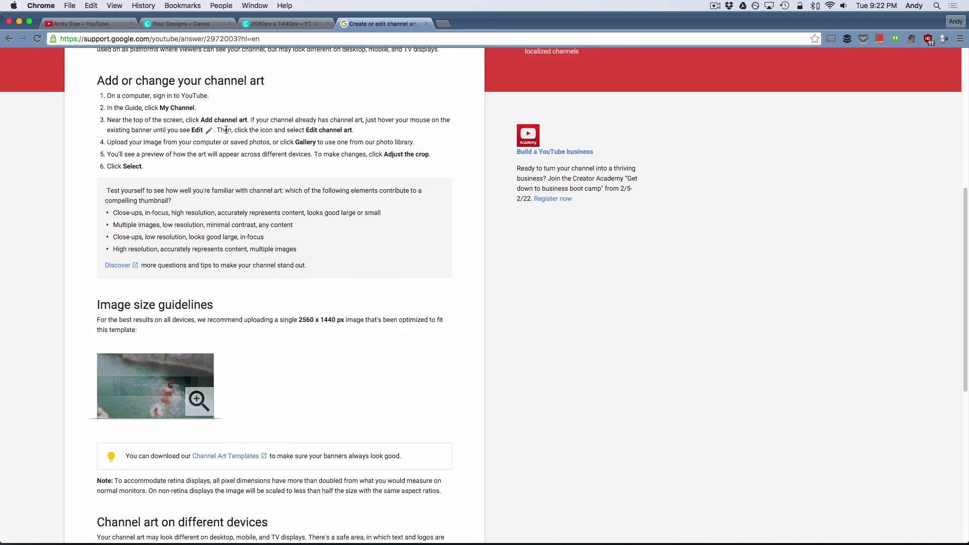